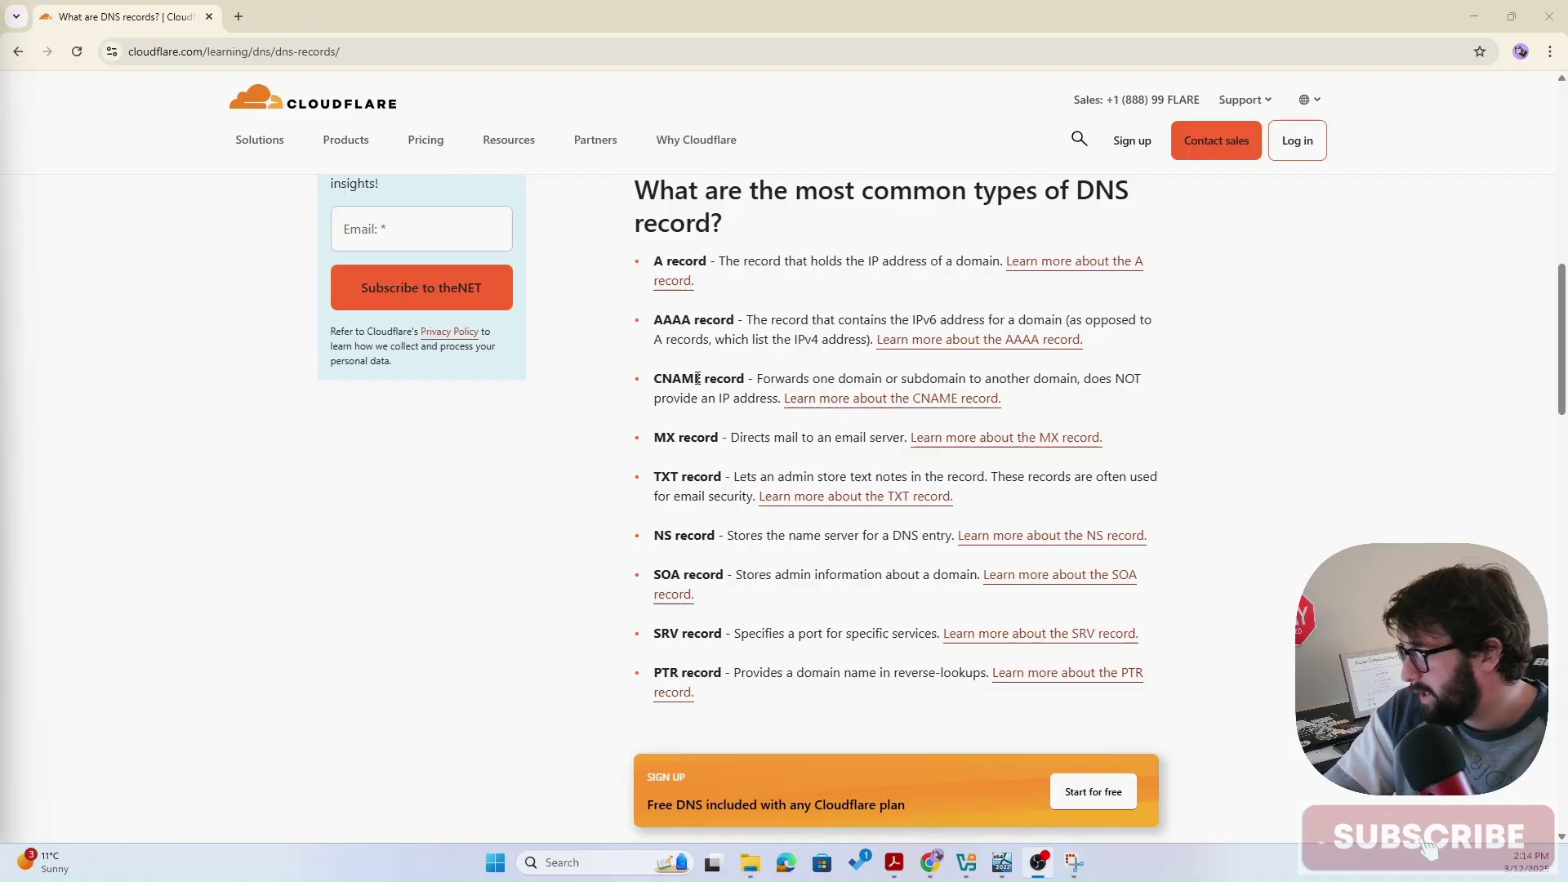
- Scroll to the DNS record types list and highlight the CNAME record entry instead of PTR
scroll(764, 622, down, 1)
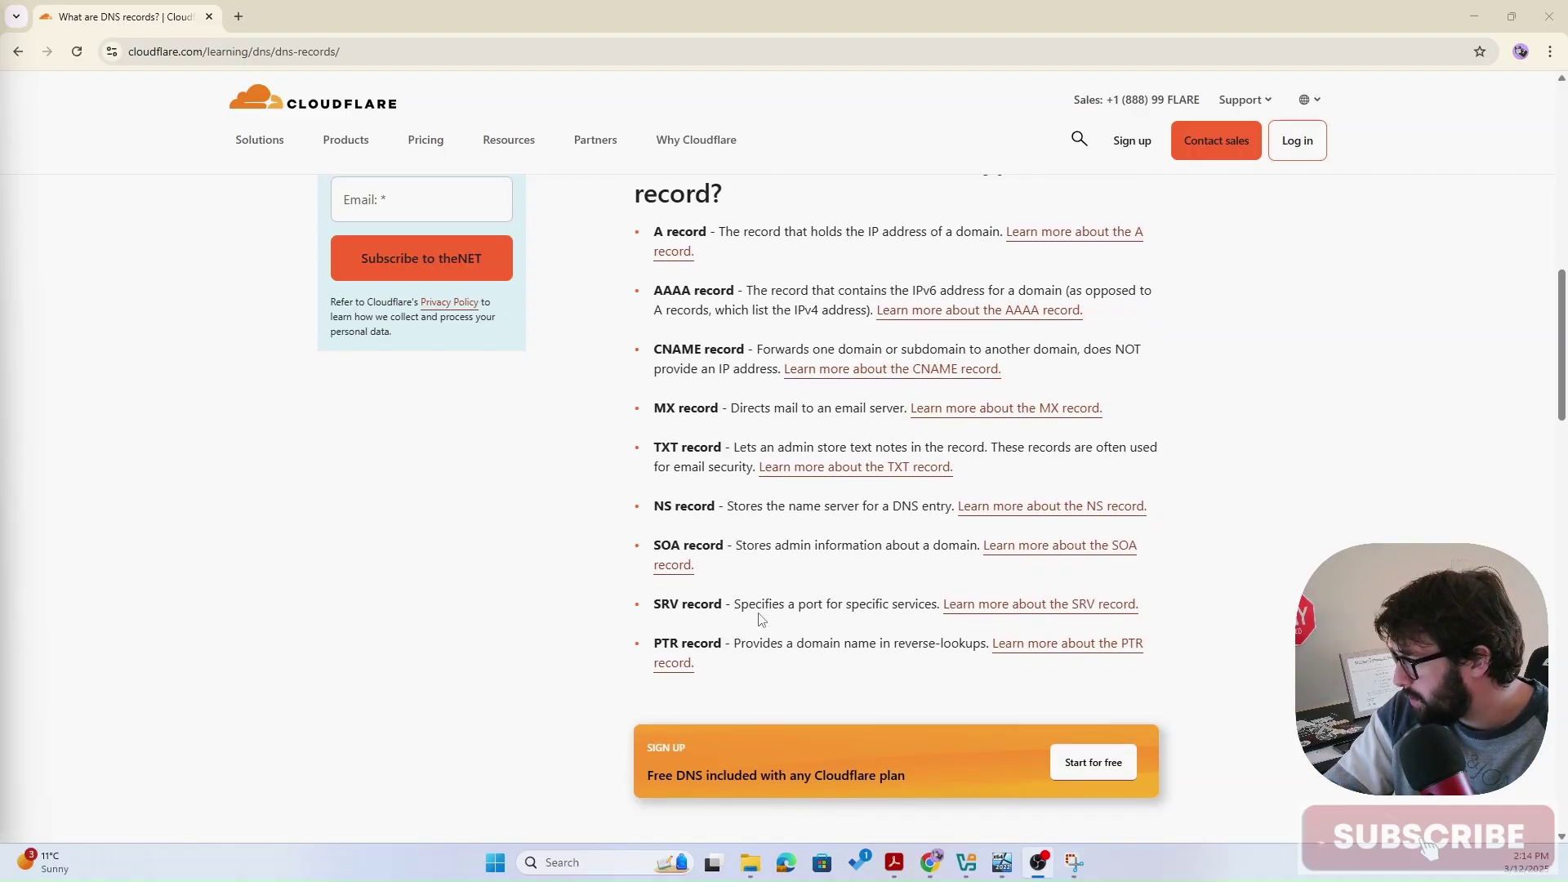
drag(653, 647, 723, 650)
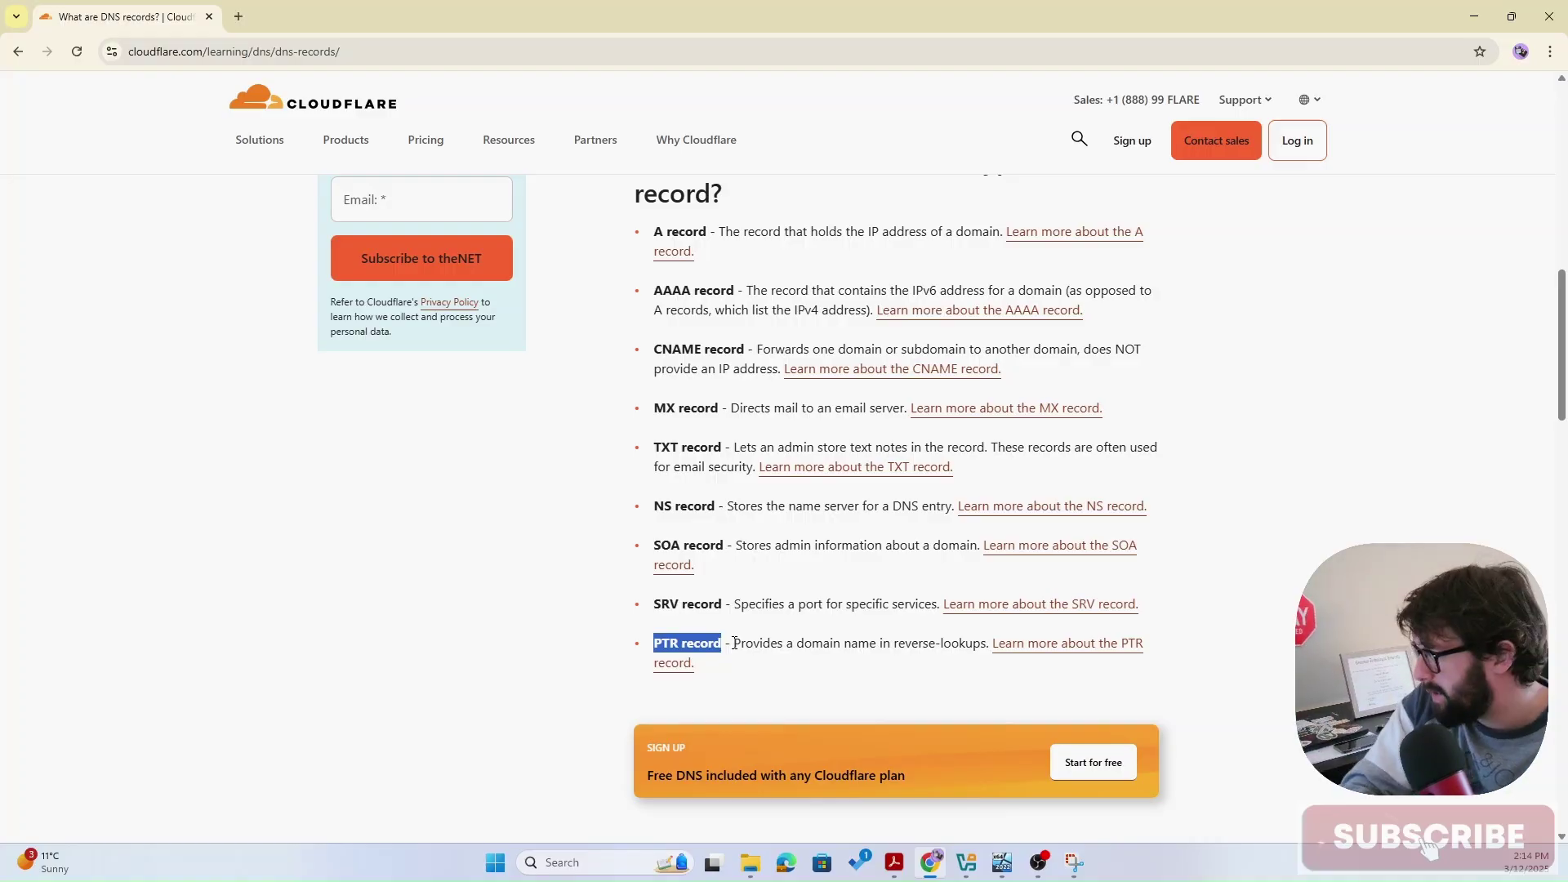
click(770, 628)
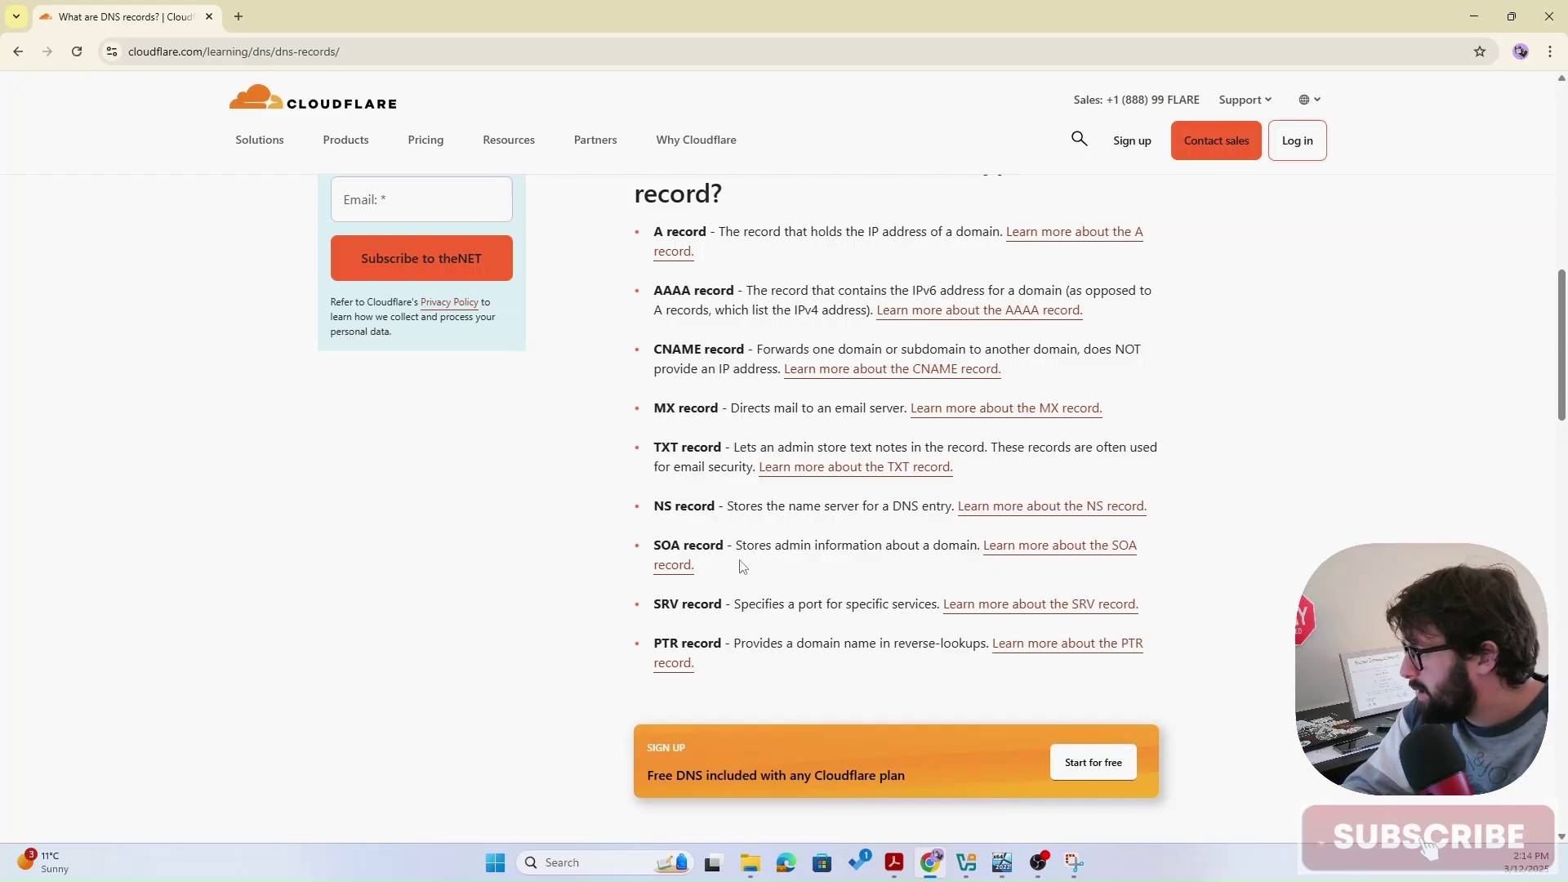
drag(657, 349, 747, 350)
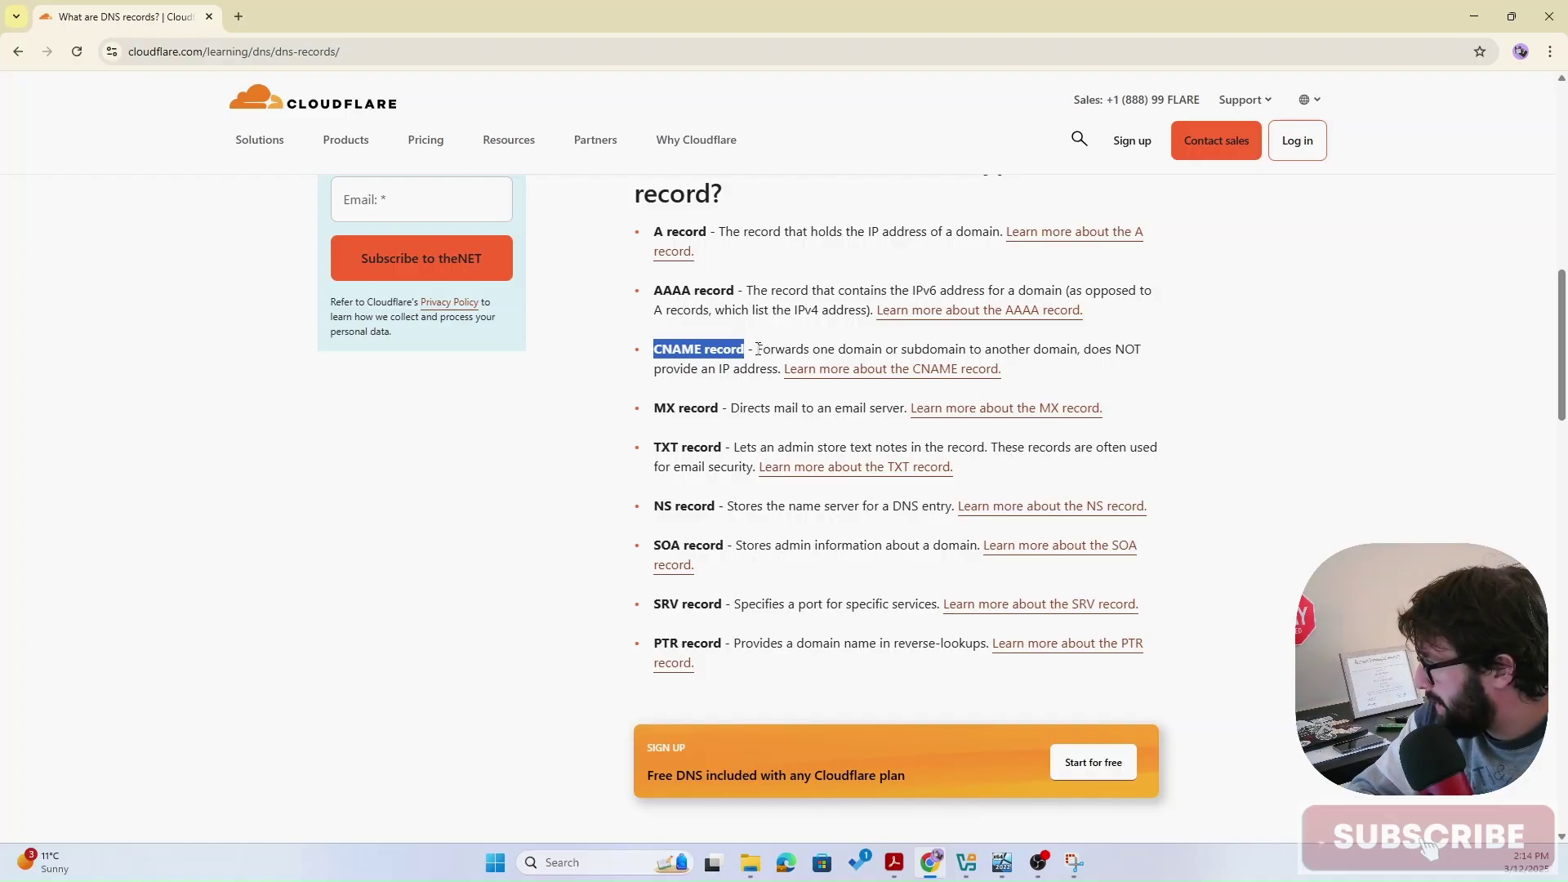
- Switch to the Server2022 VM and send it Ctrl-Alt-Del from the Input > Keyboard menu
mouse_move(1003, 863)
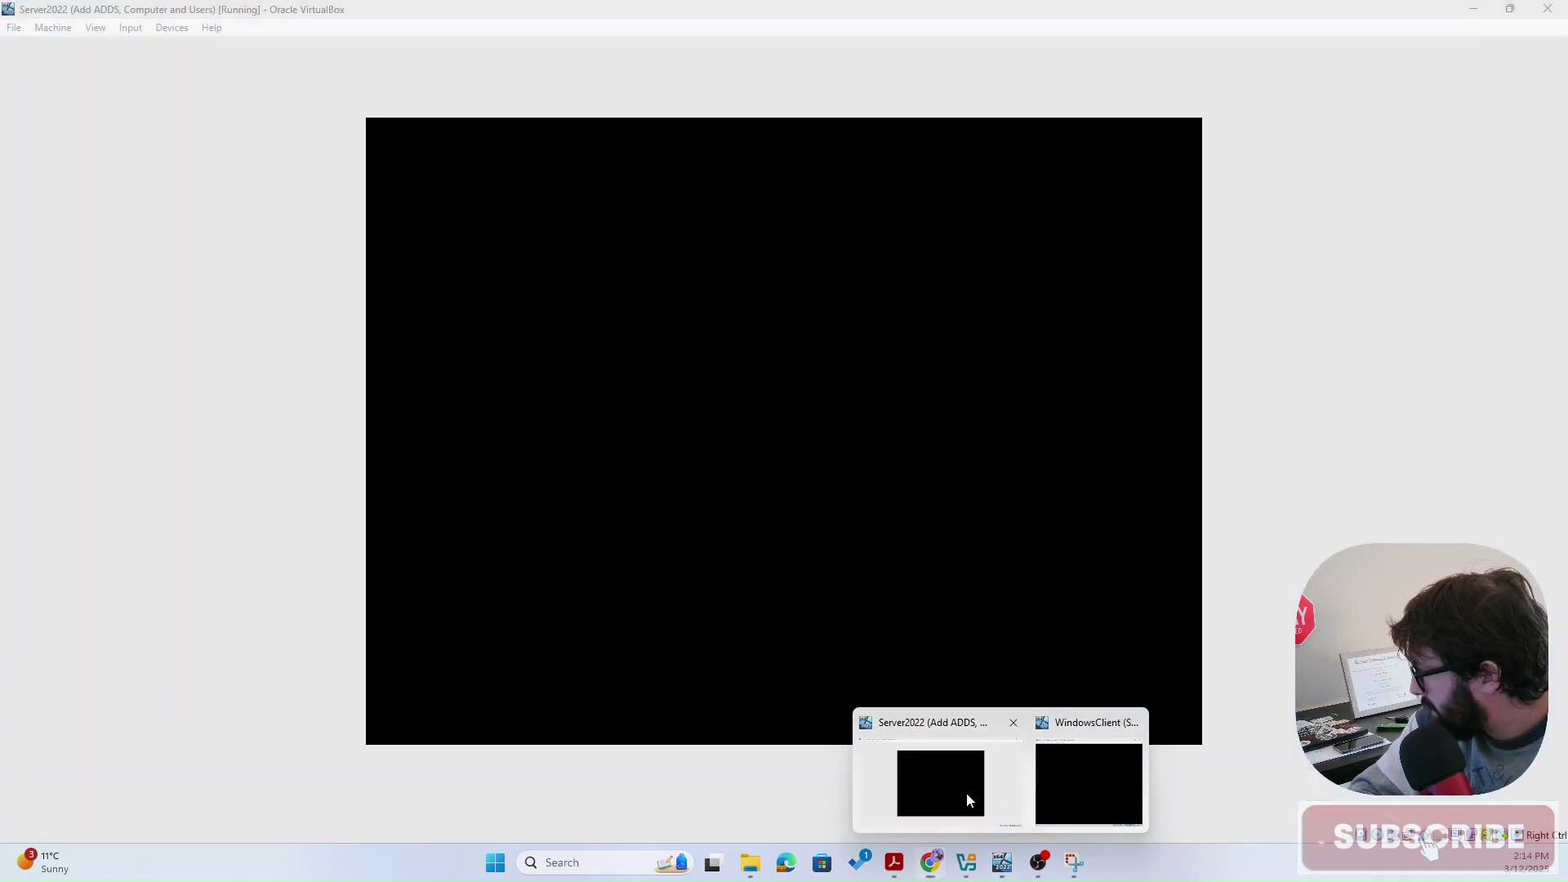
click(968, 796)
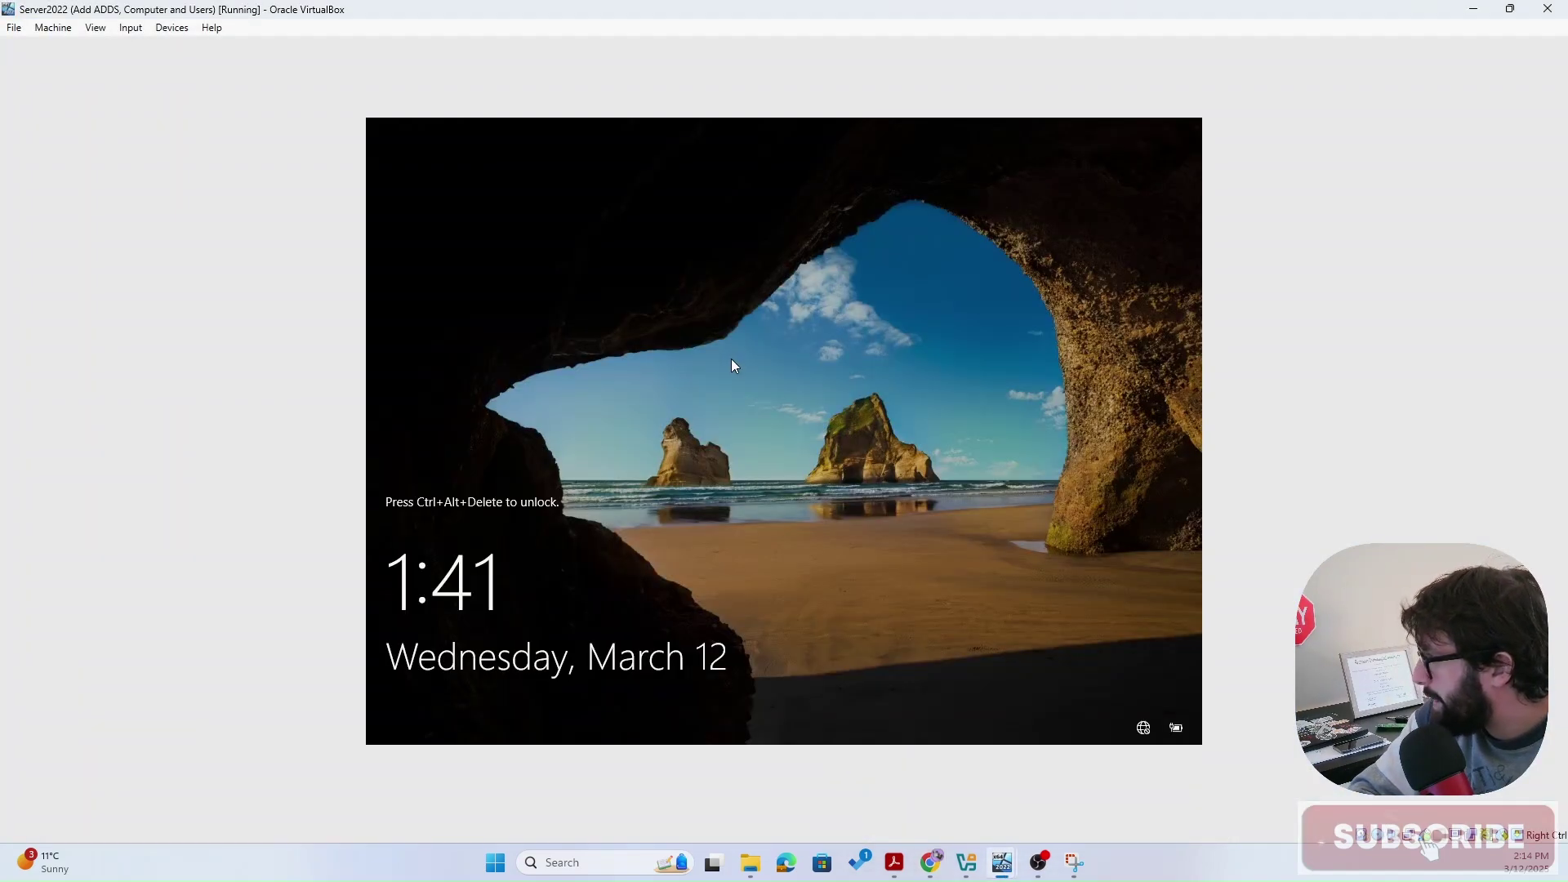
click(131, 28)
mouse_move(164, 49)
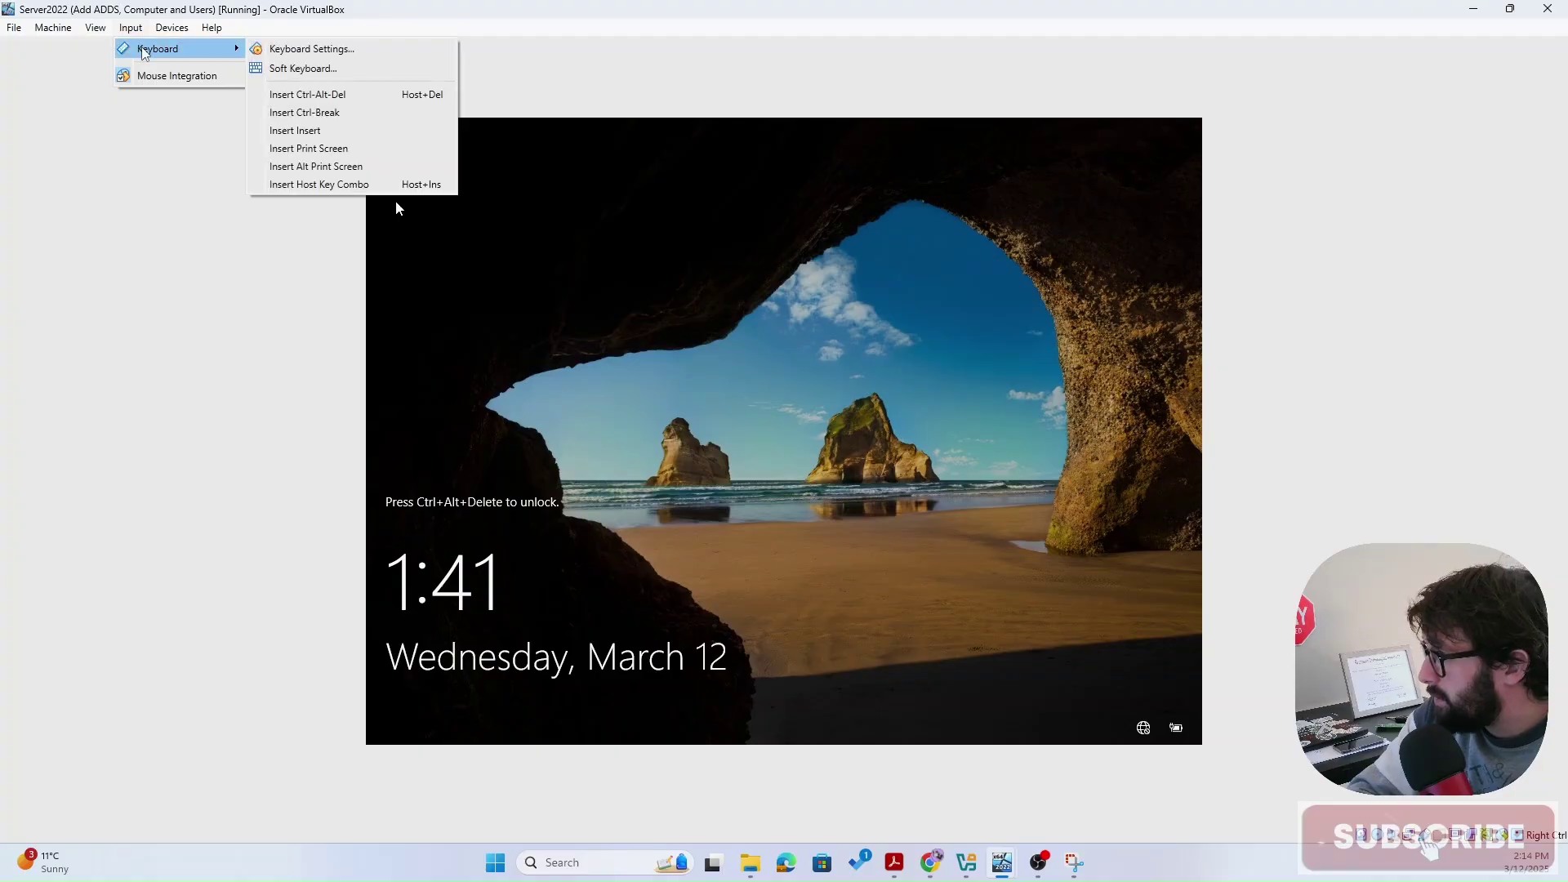
click(315, 95)
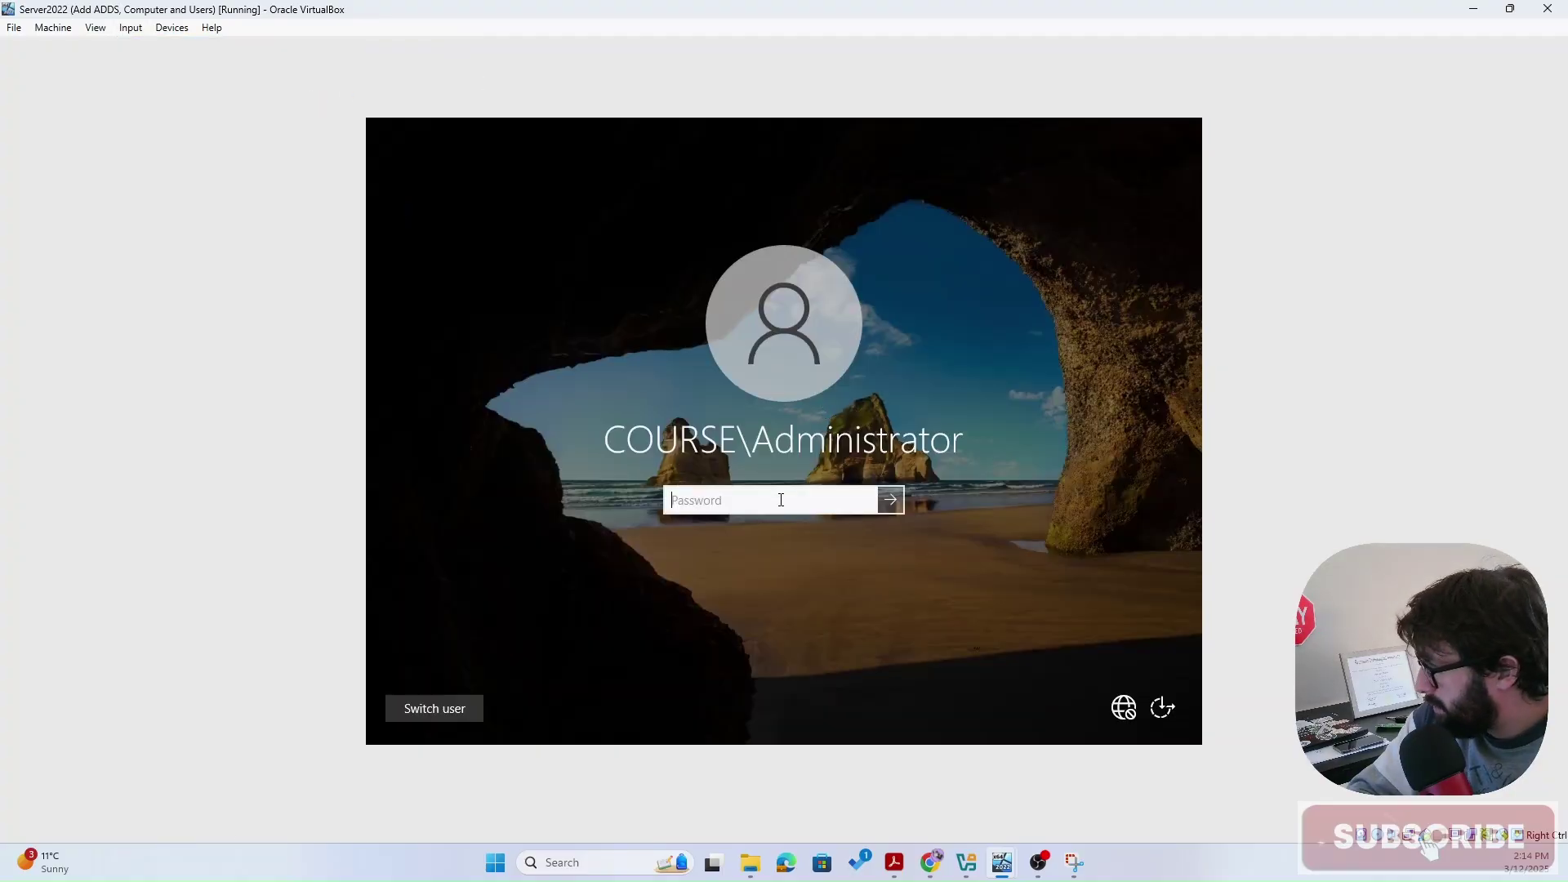
- Enter the administrator password to sign in to the desktop
text(Password123)
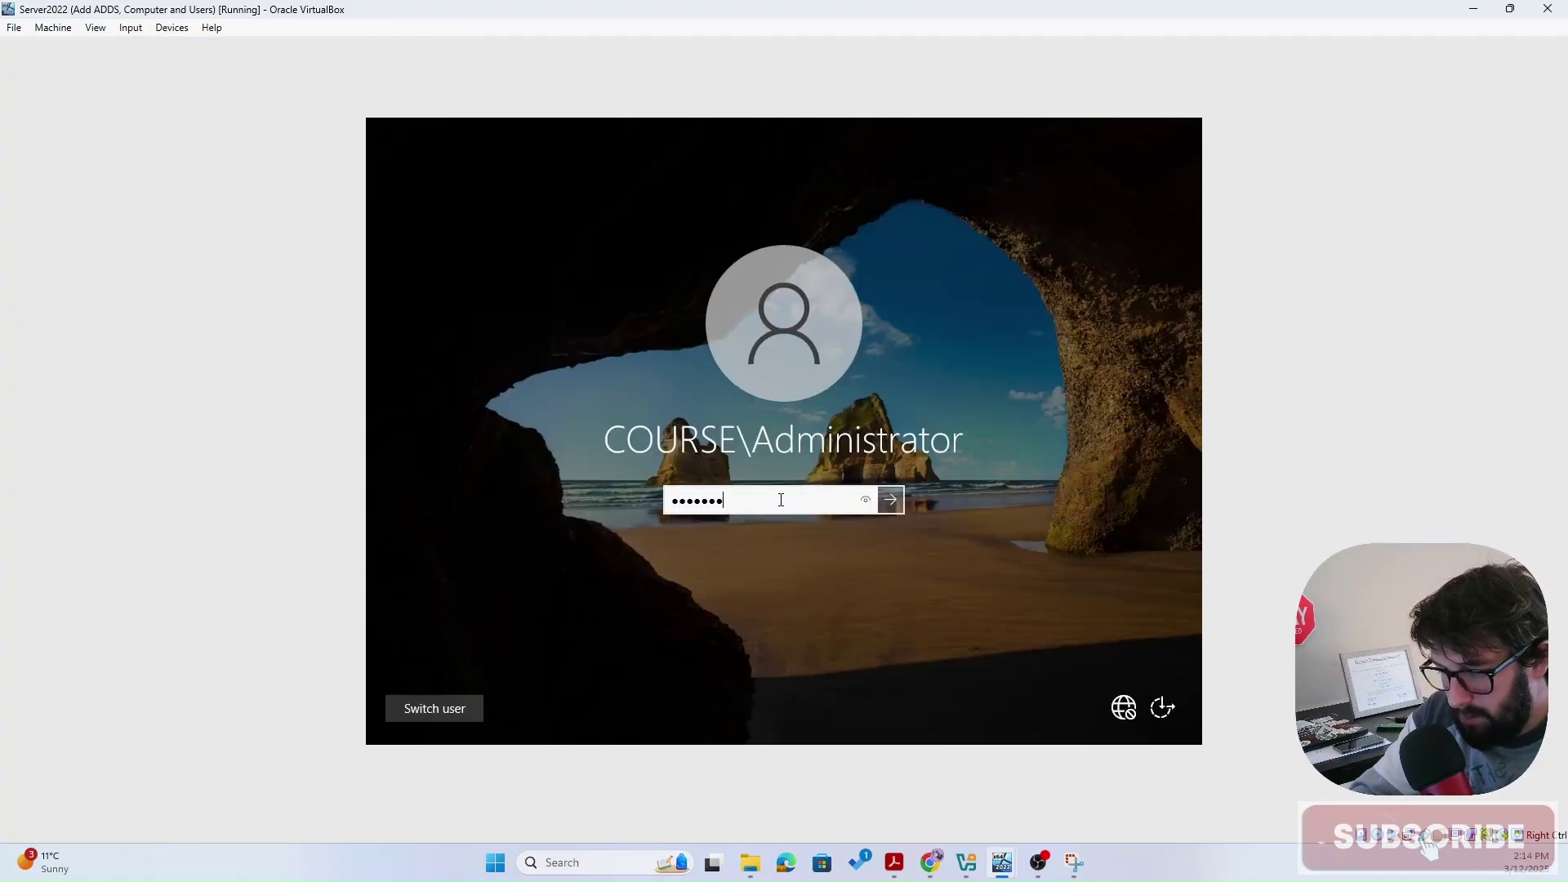
key(Caps_Lock)
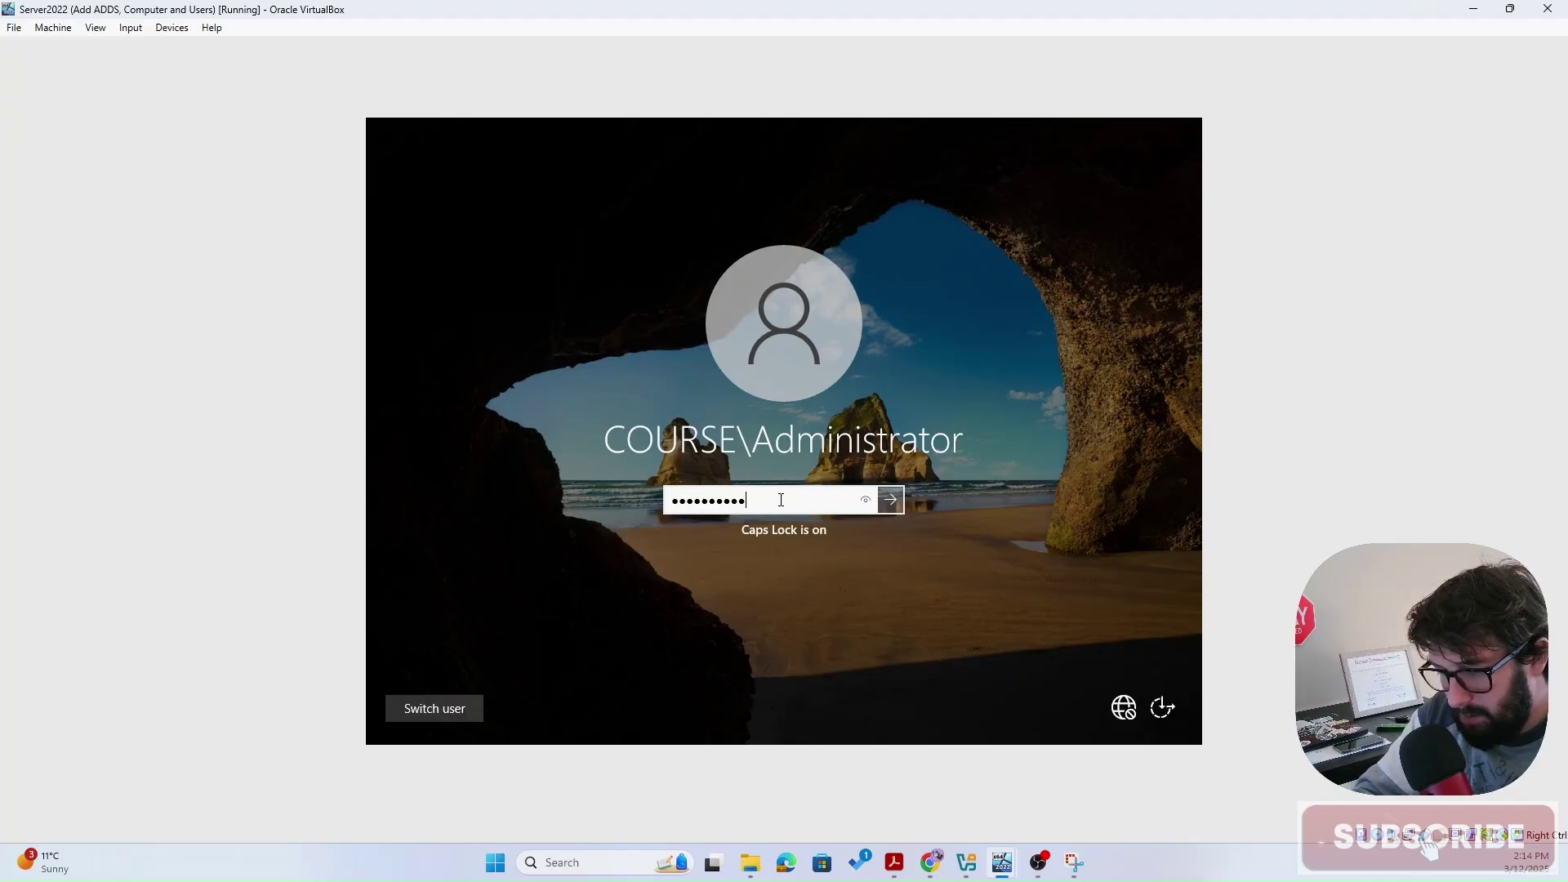
key(Caps_Lock)
key(Return)
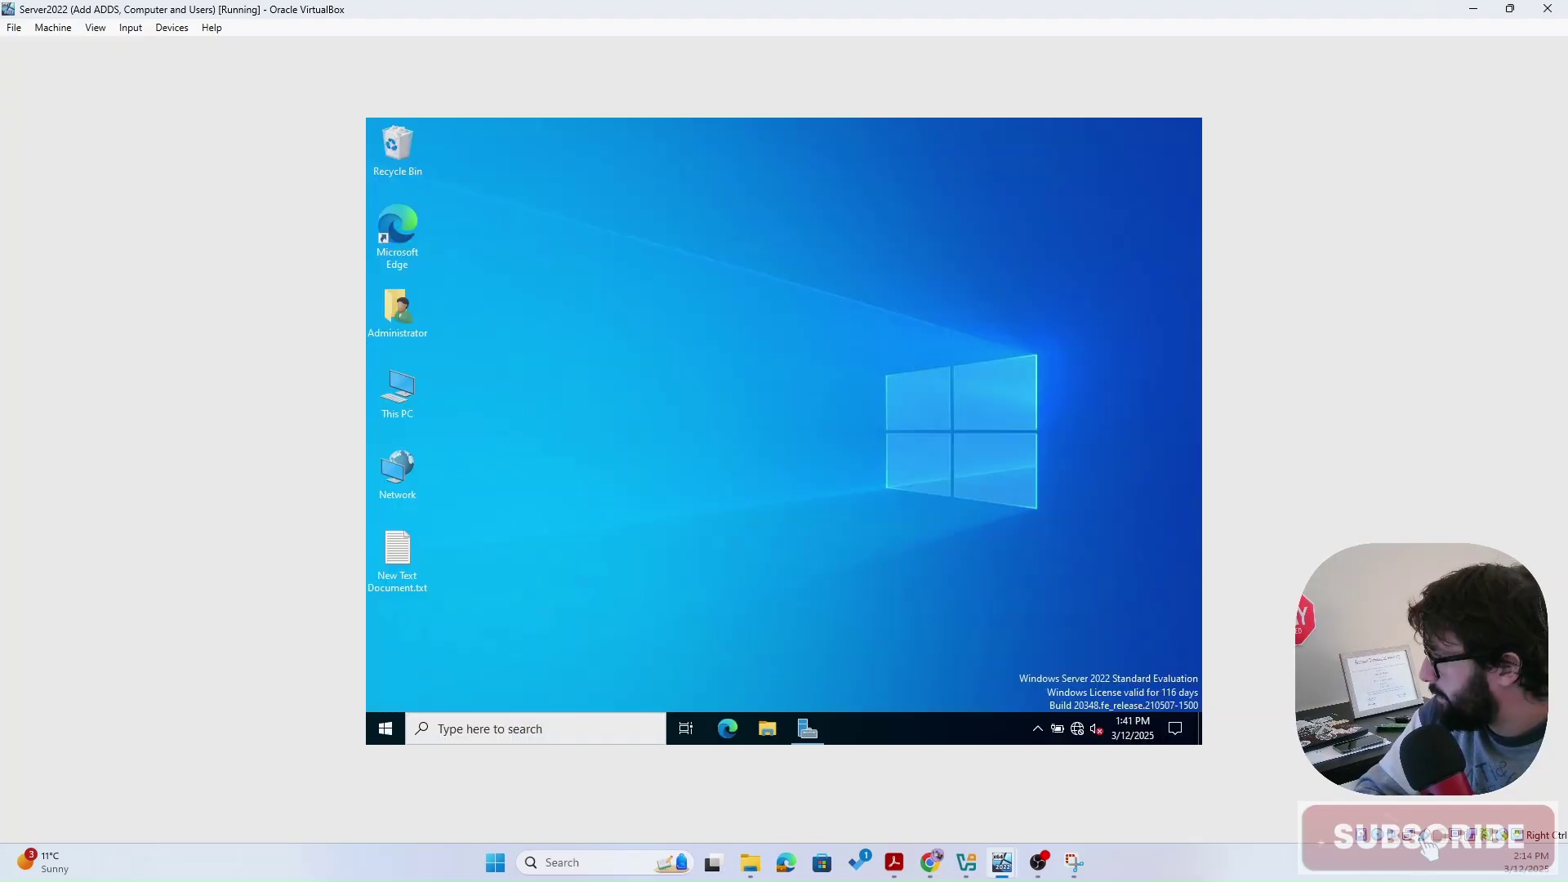
- Launch DNS Manager from Server Manager's Tools menu
click(808, 727)
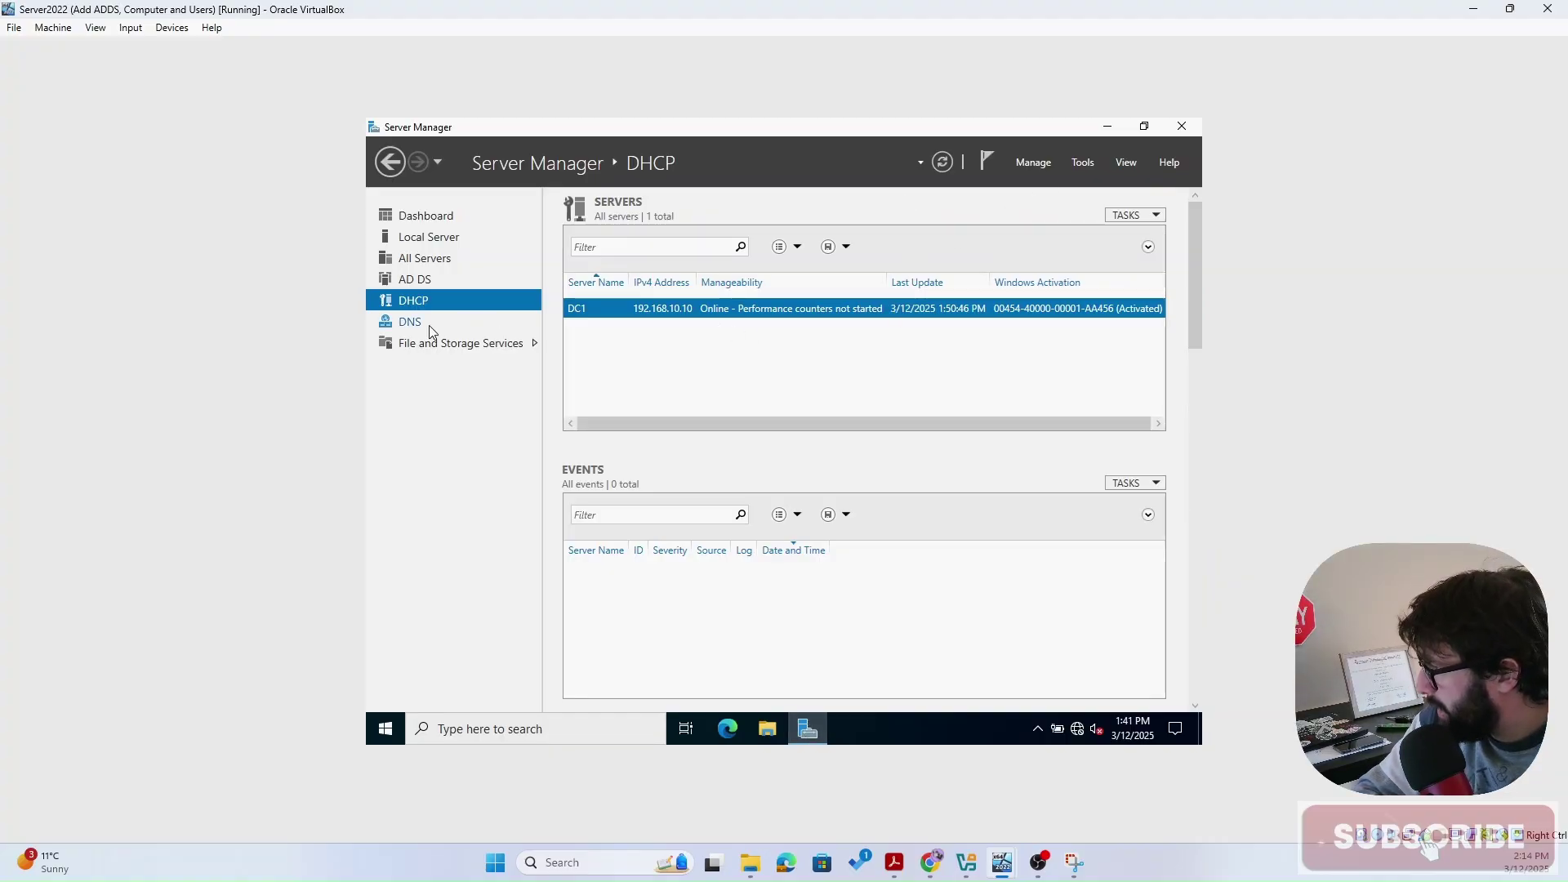
click(1080, 167)
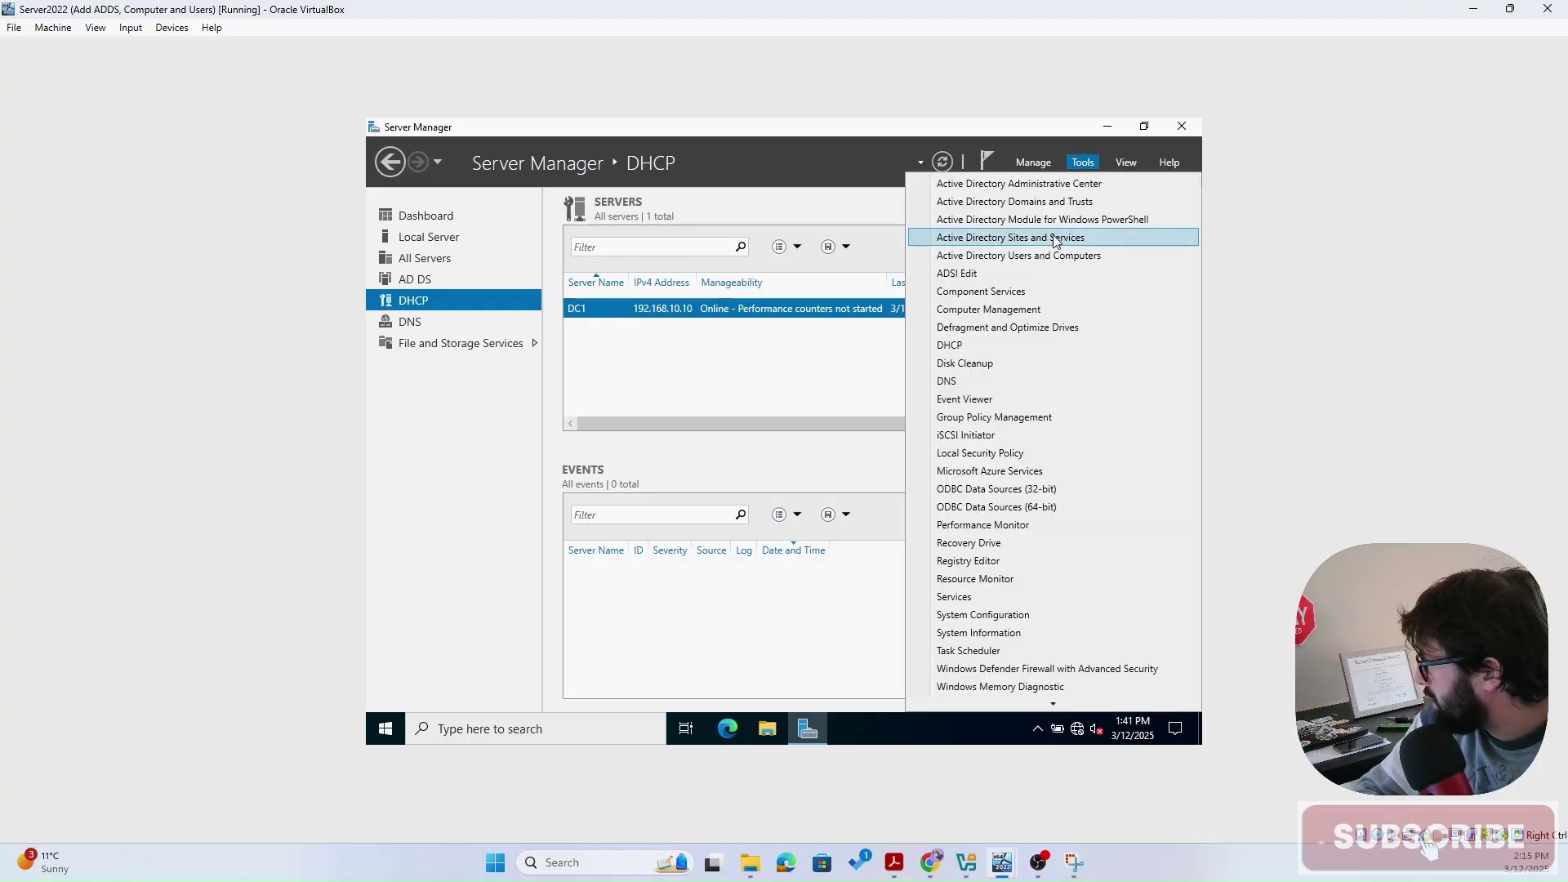
click(1004, 380)
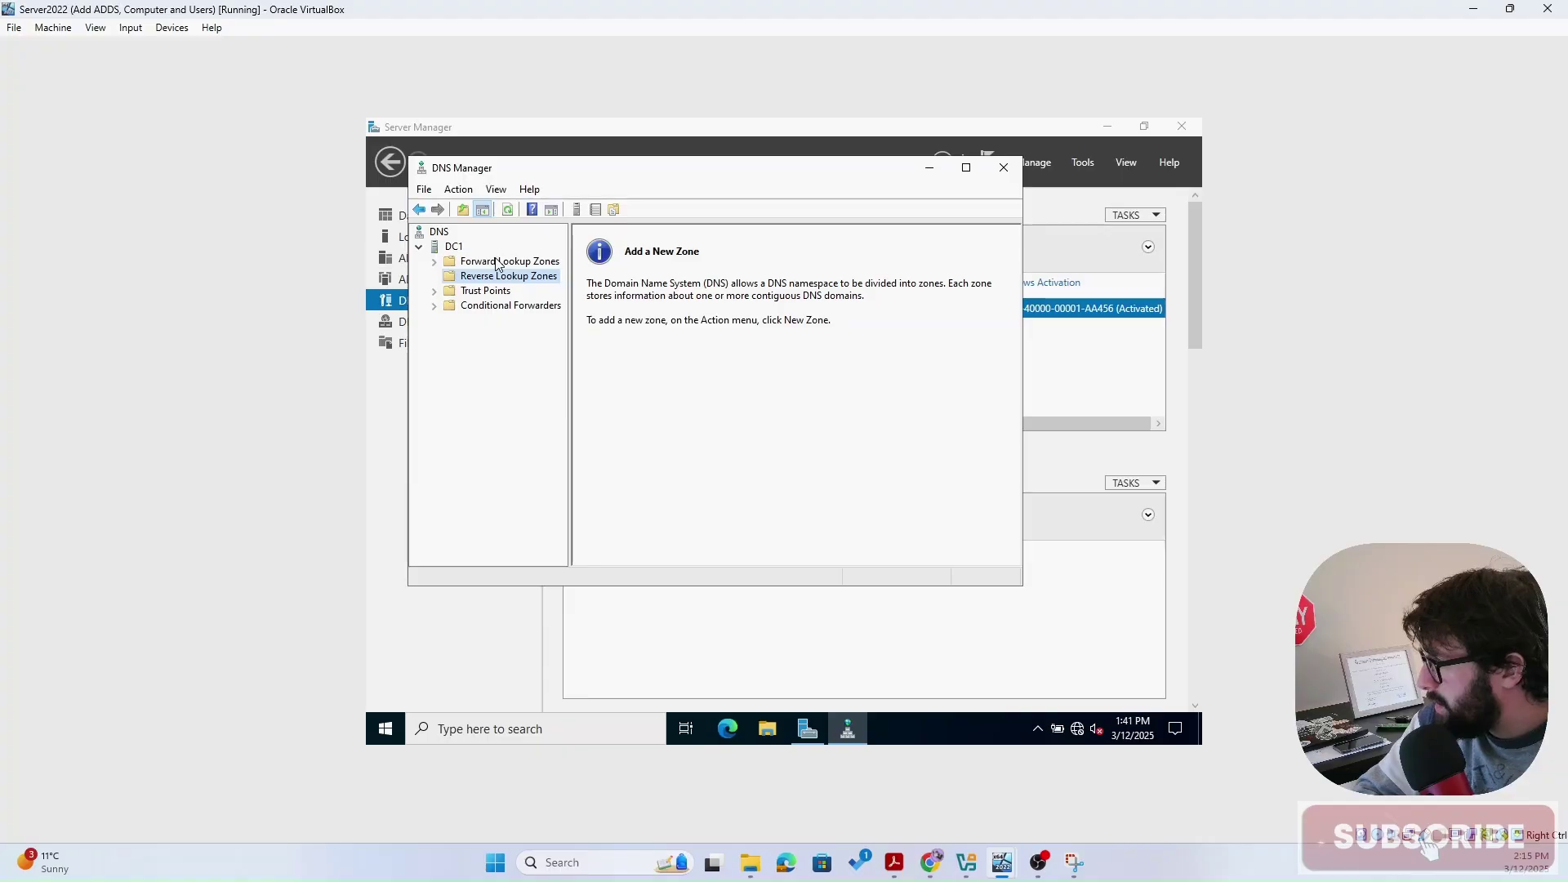
- Expand DC1 > Forward Lookup Zones and open the course.com zone's records and actions
click(460, 249)
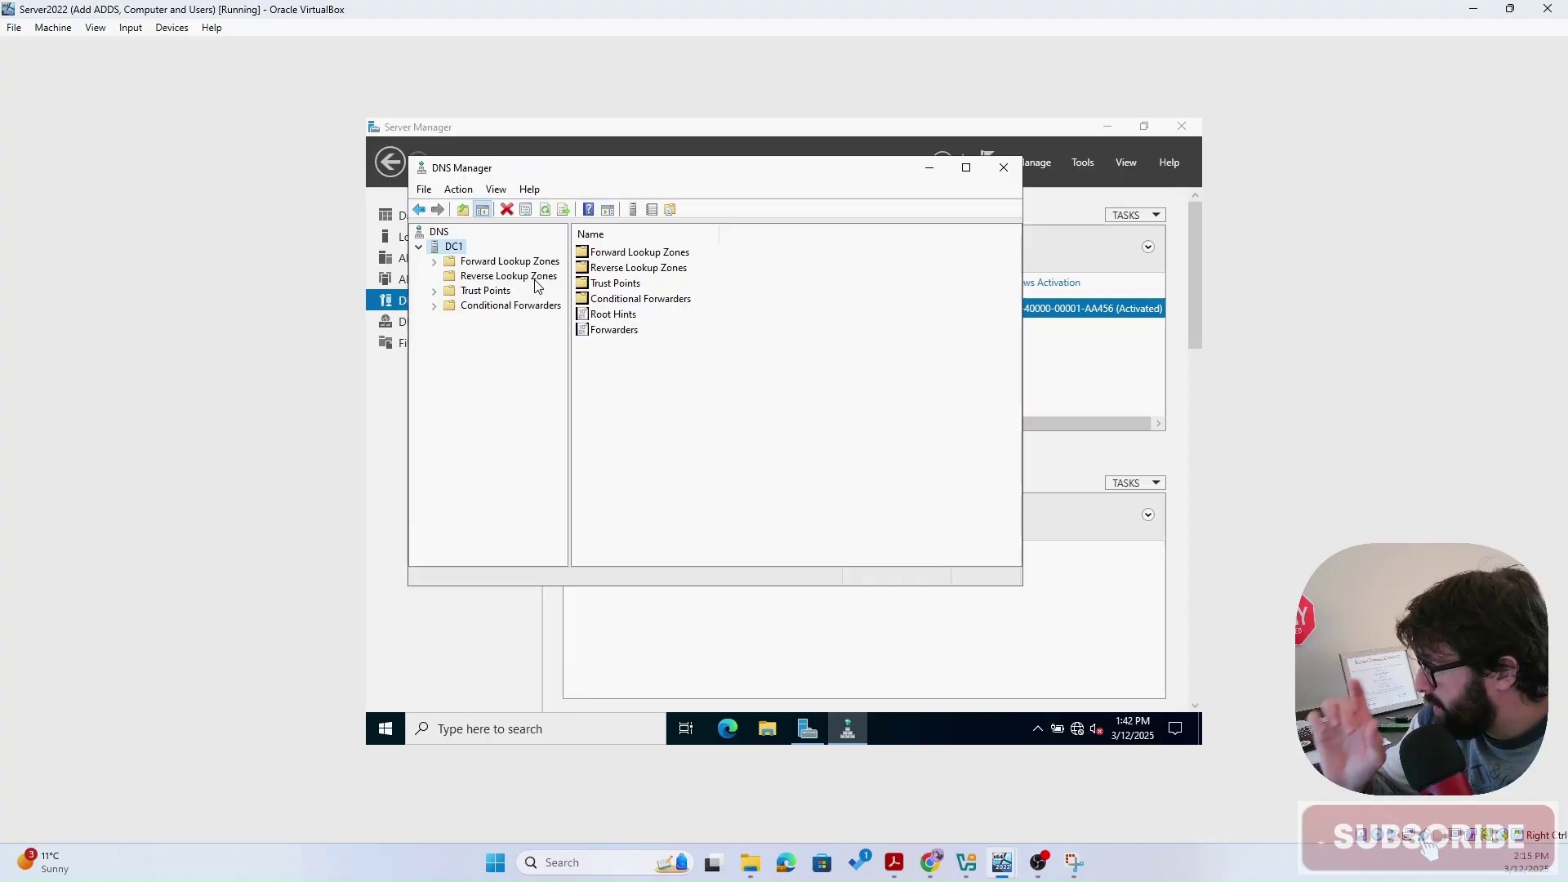
click(513, 263)
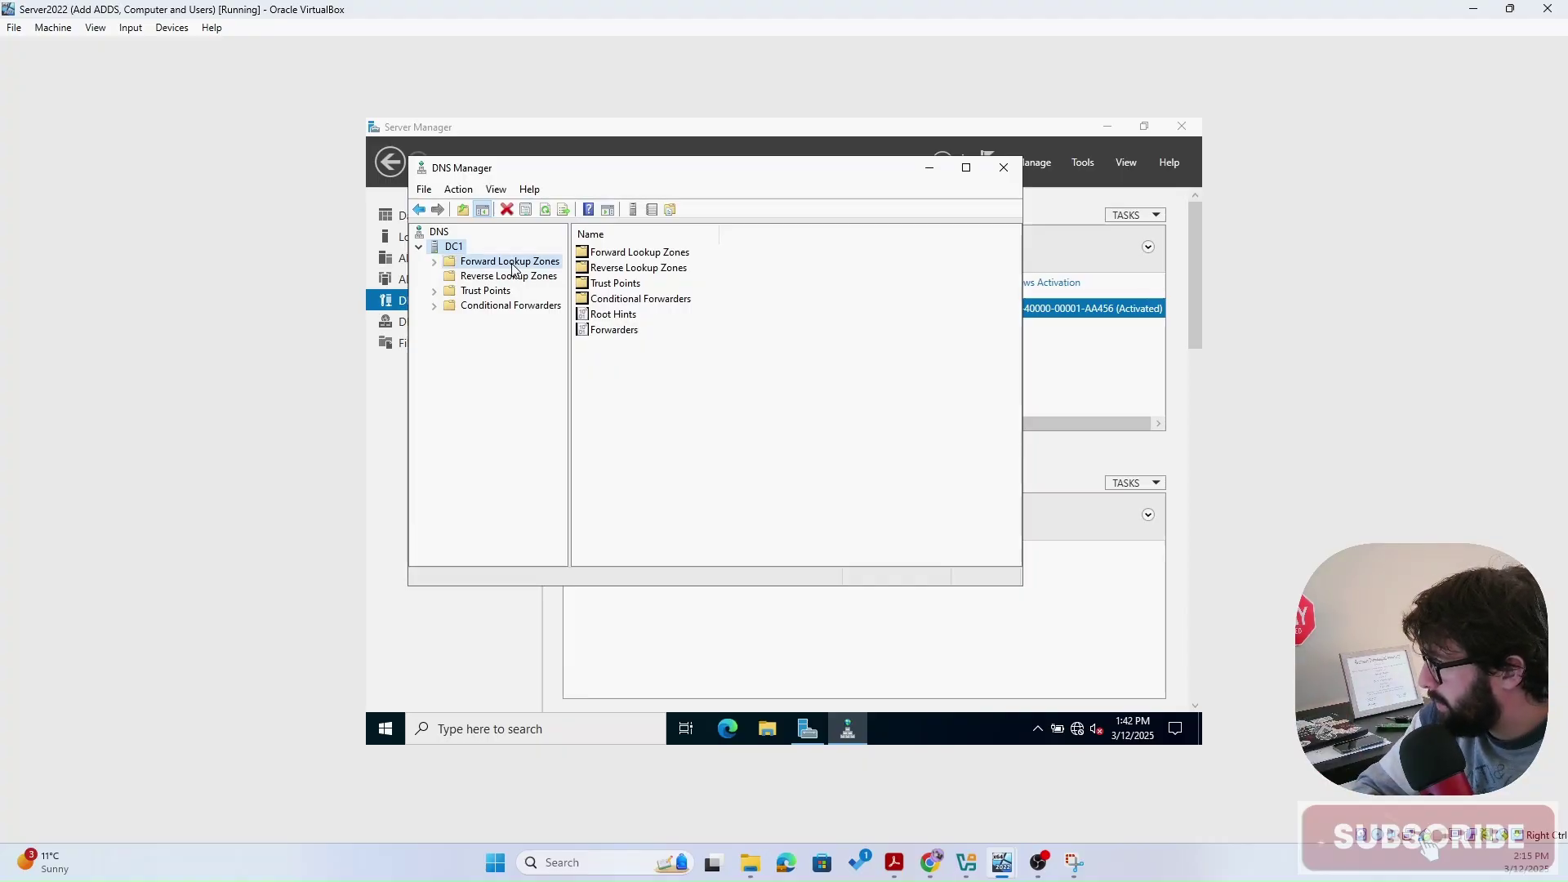
click(434, 261)
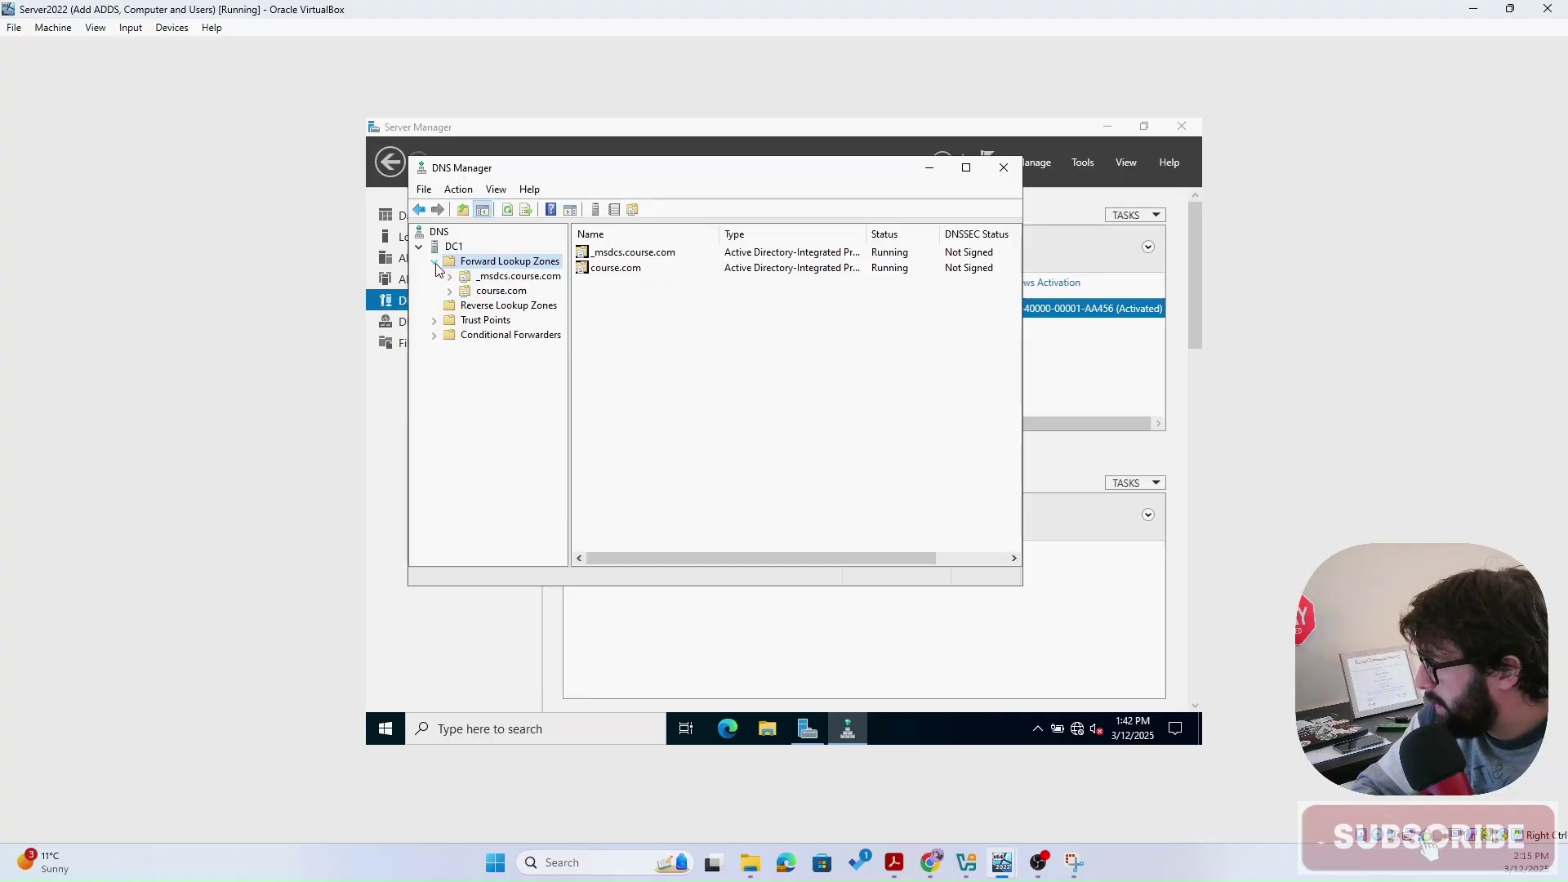
click(502, 291)
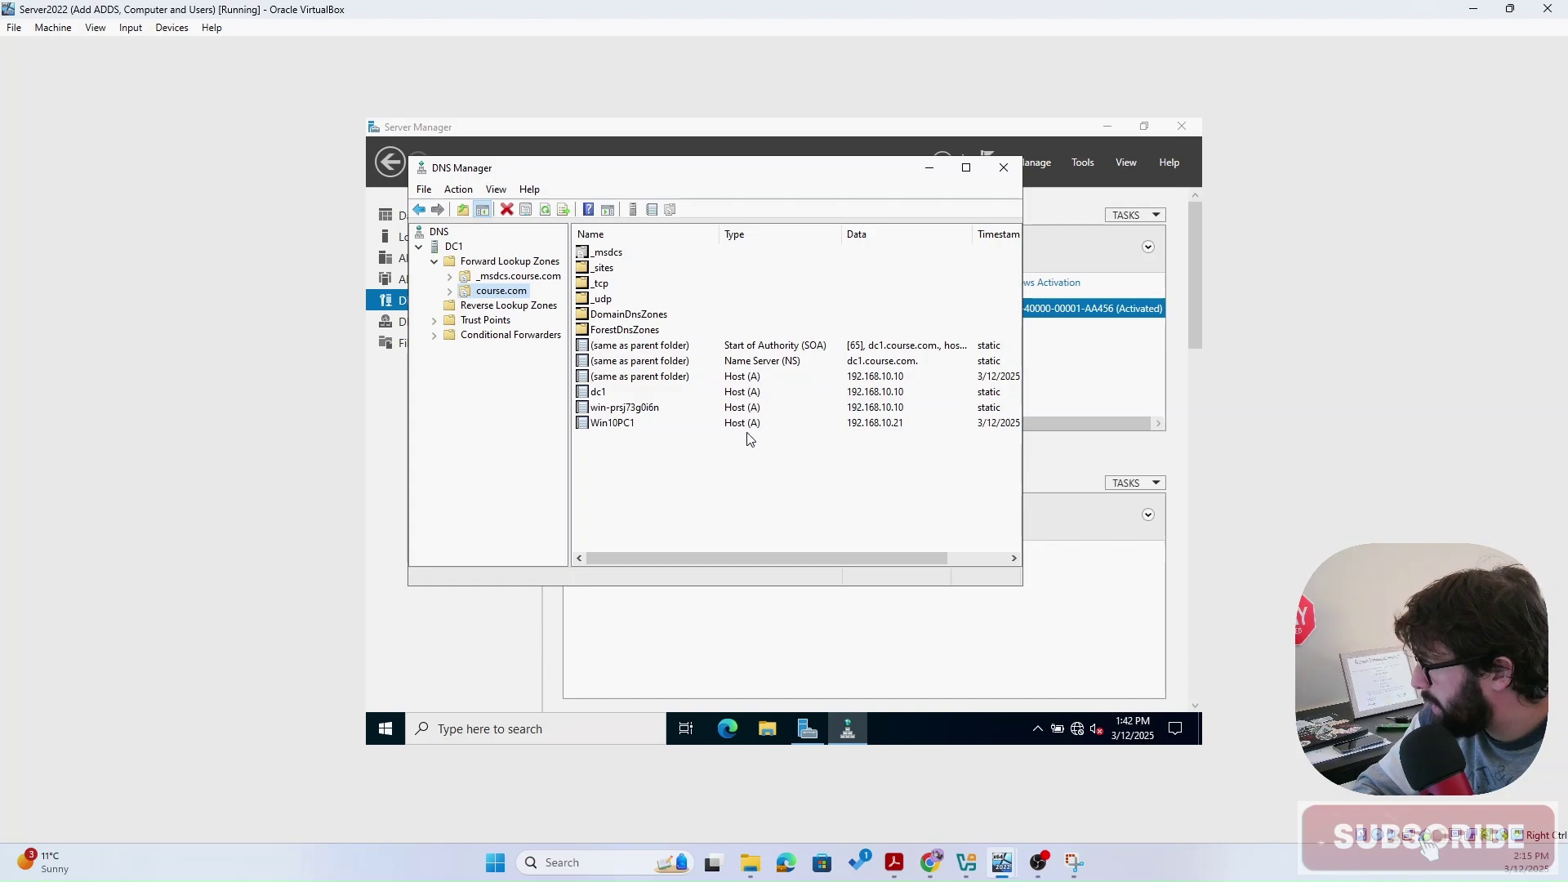
right_click(501, 296)
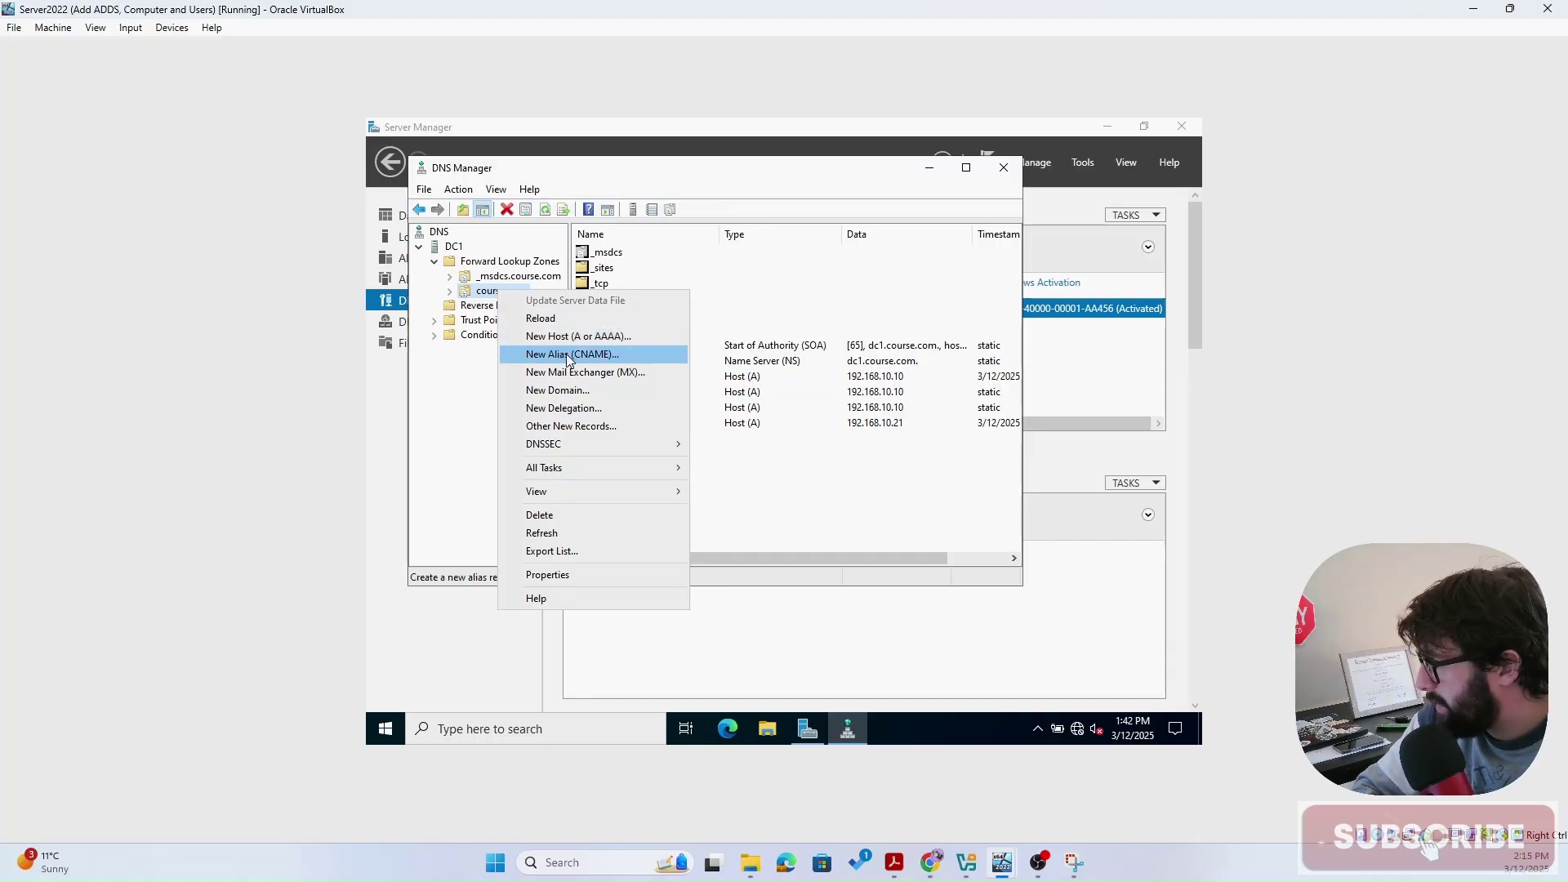
- Create alias record DC2 in course.com with target host DC1.course.com
click(607, 353)
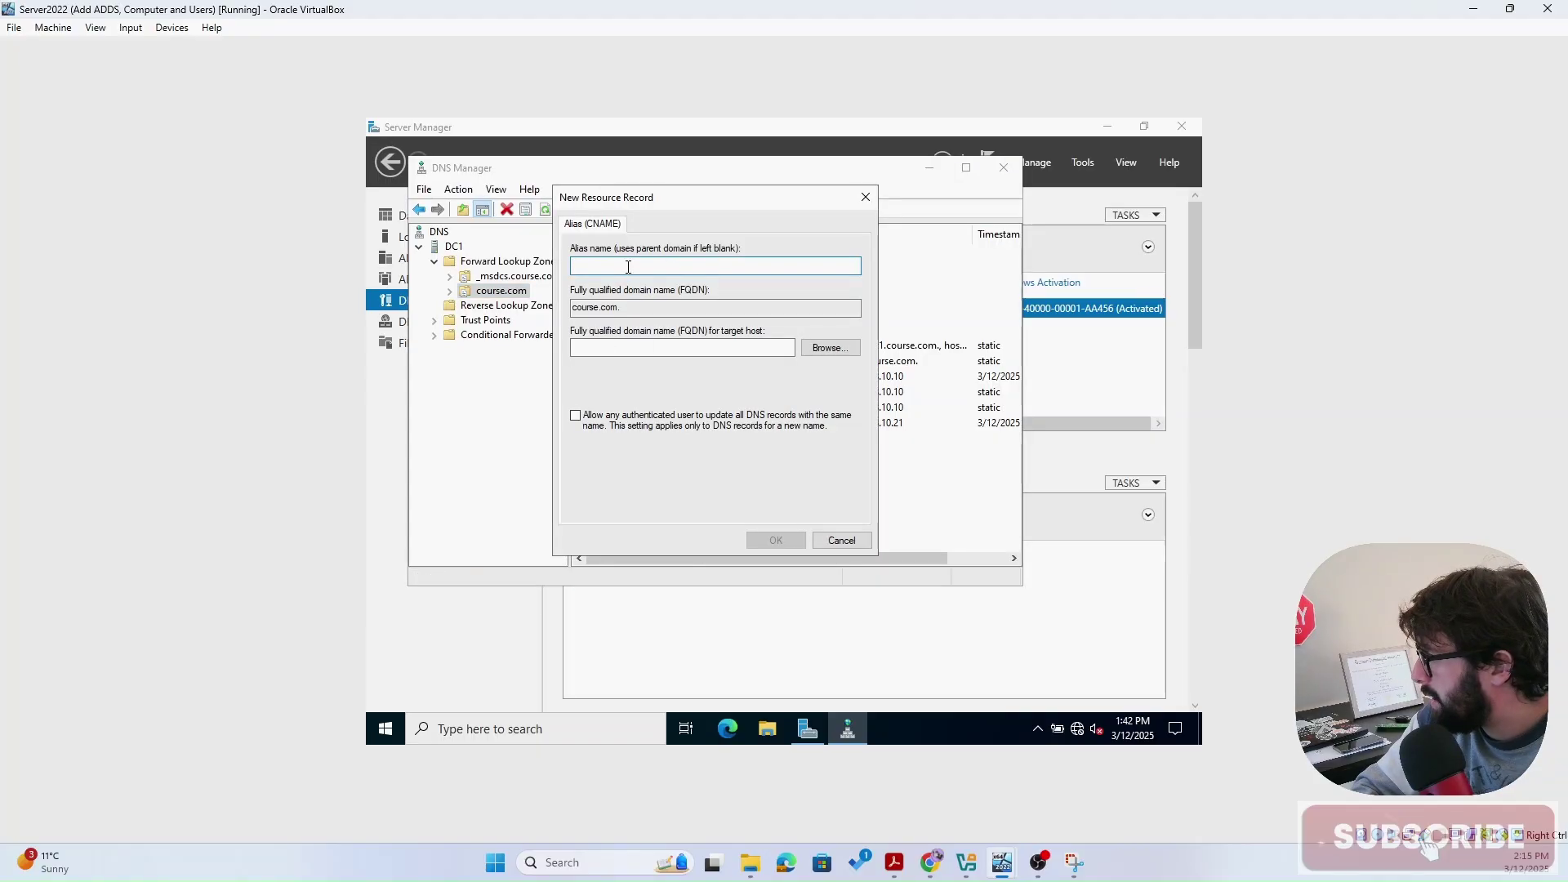
text(DC2)
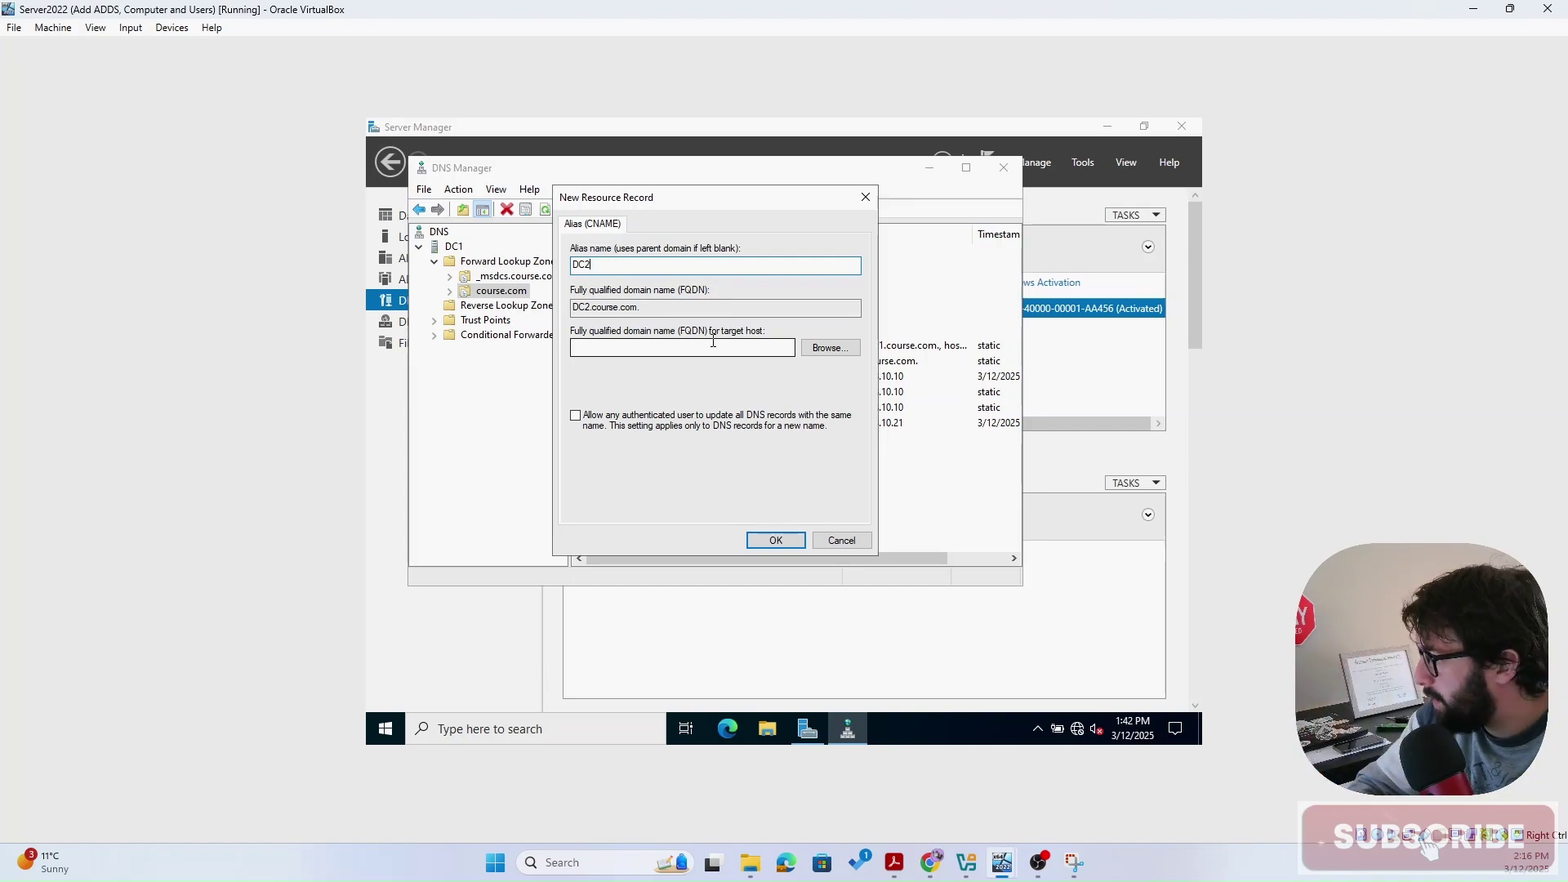
drag(645, 306, 571, 307)
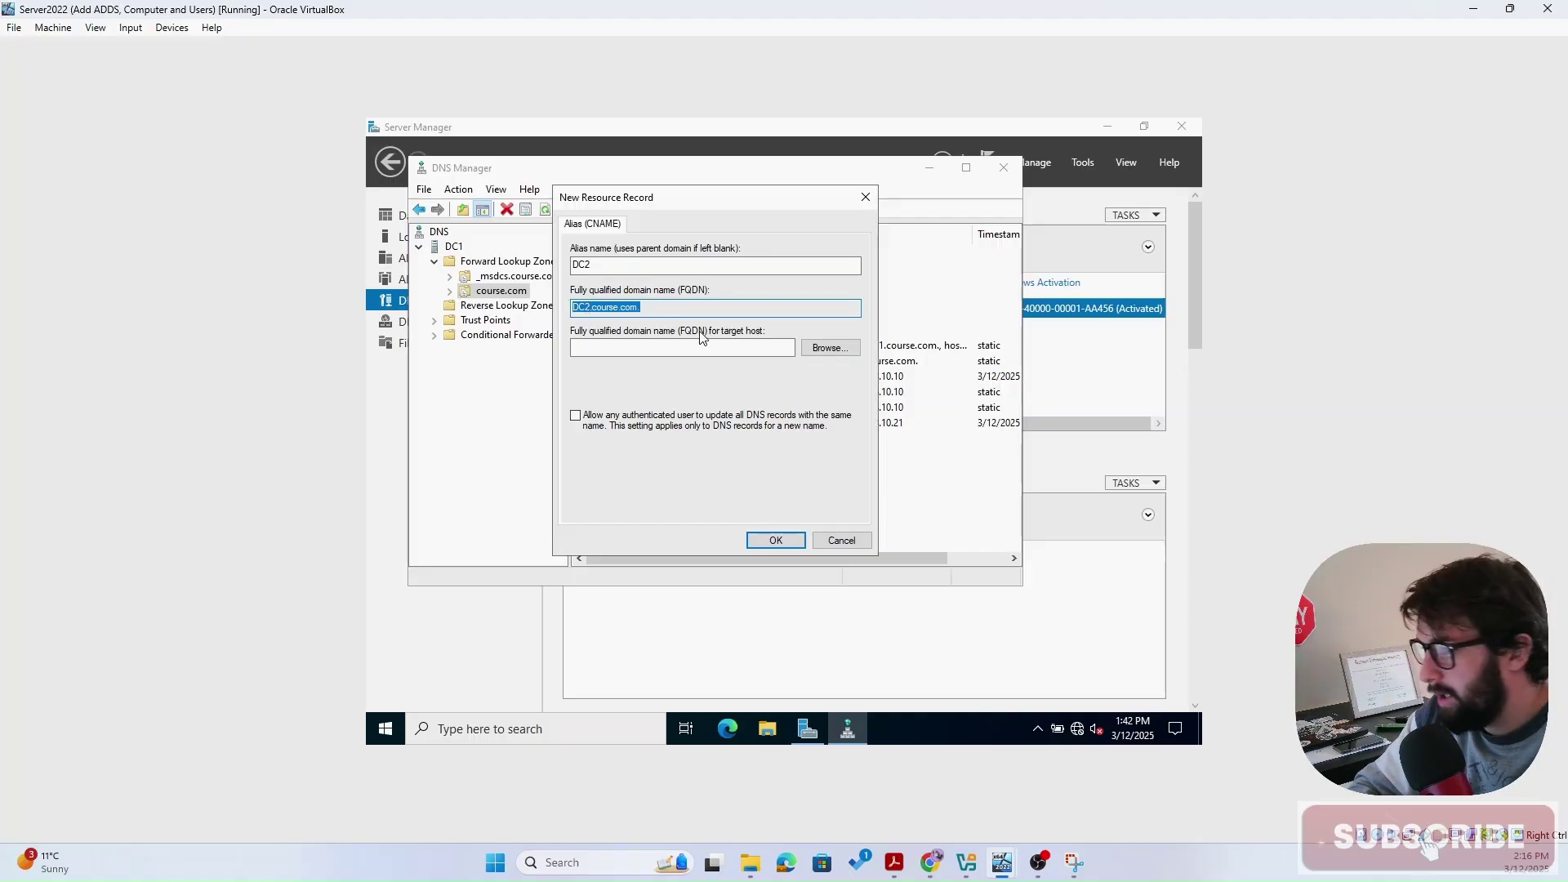
click(674, 348)
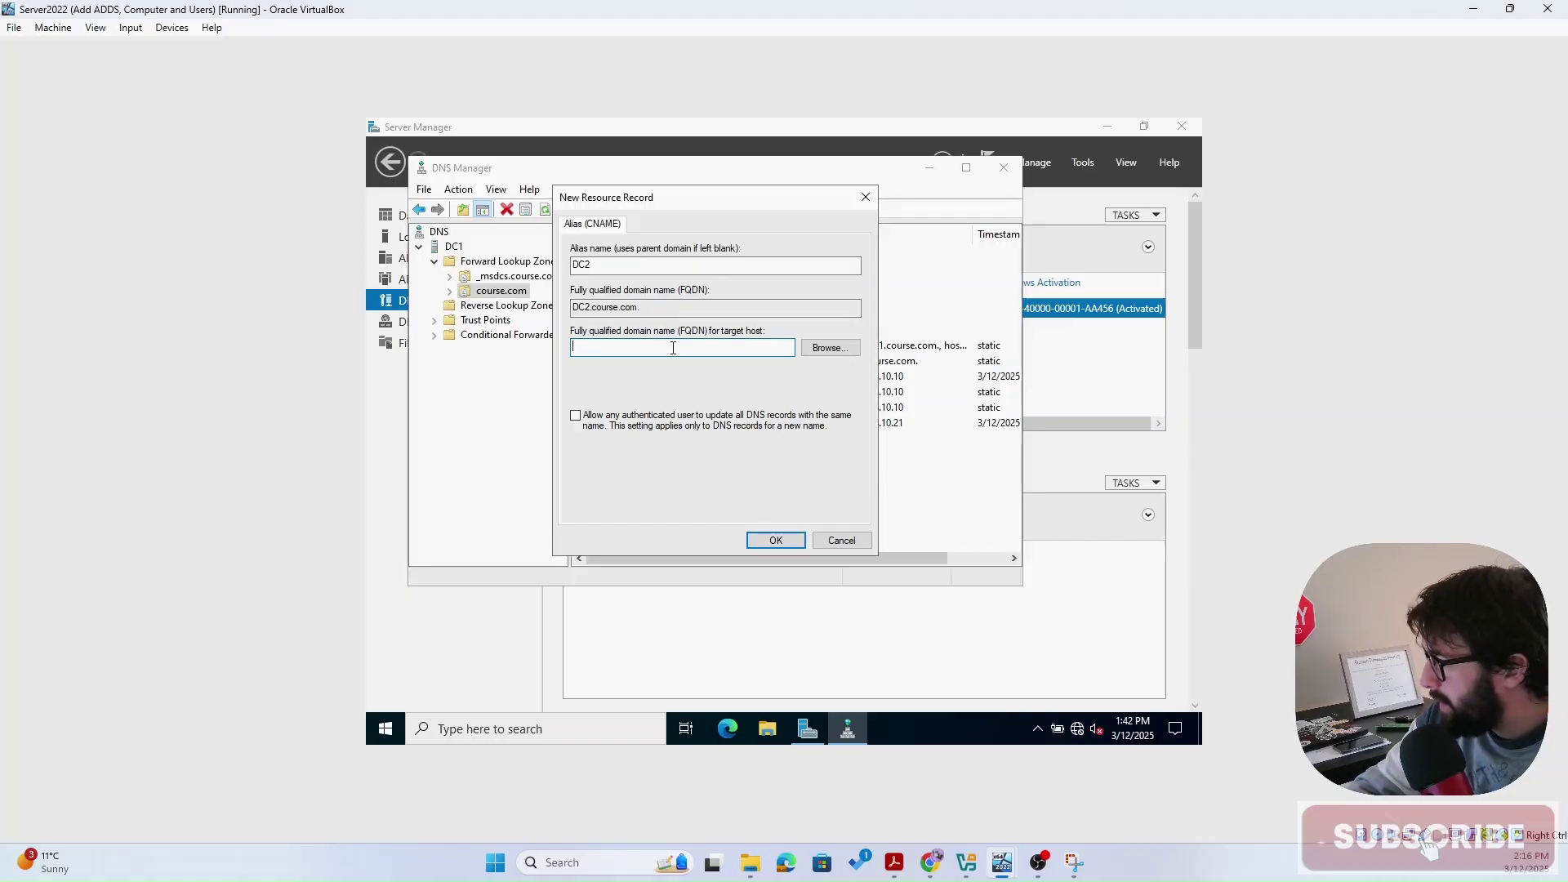
text(d)
key(BackSpace)
text(DC)
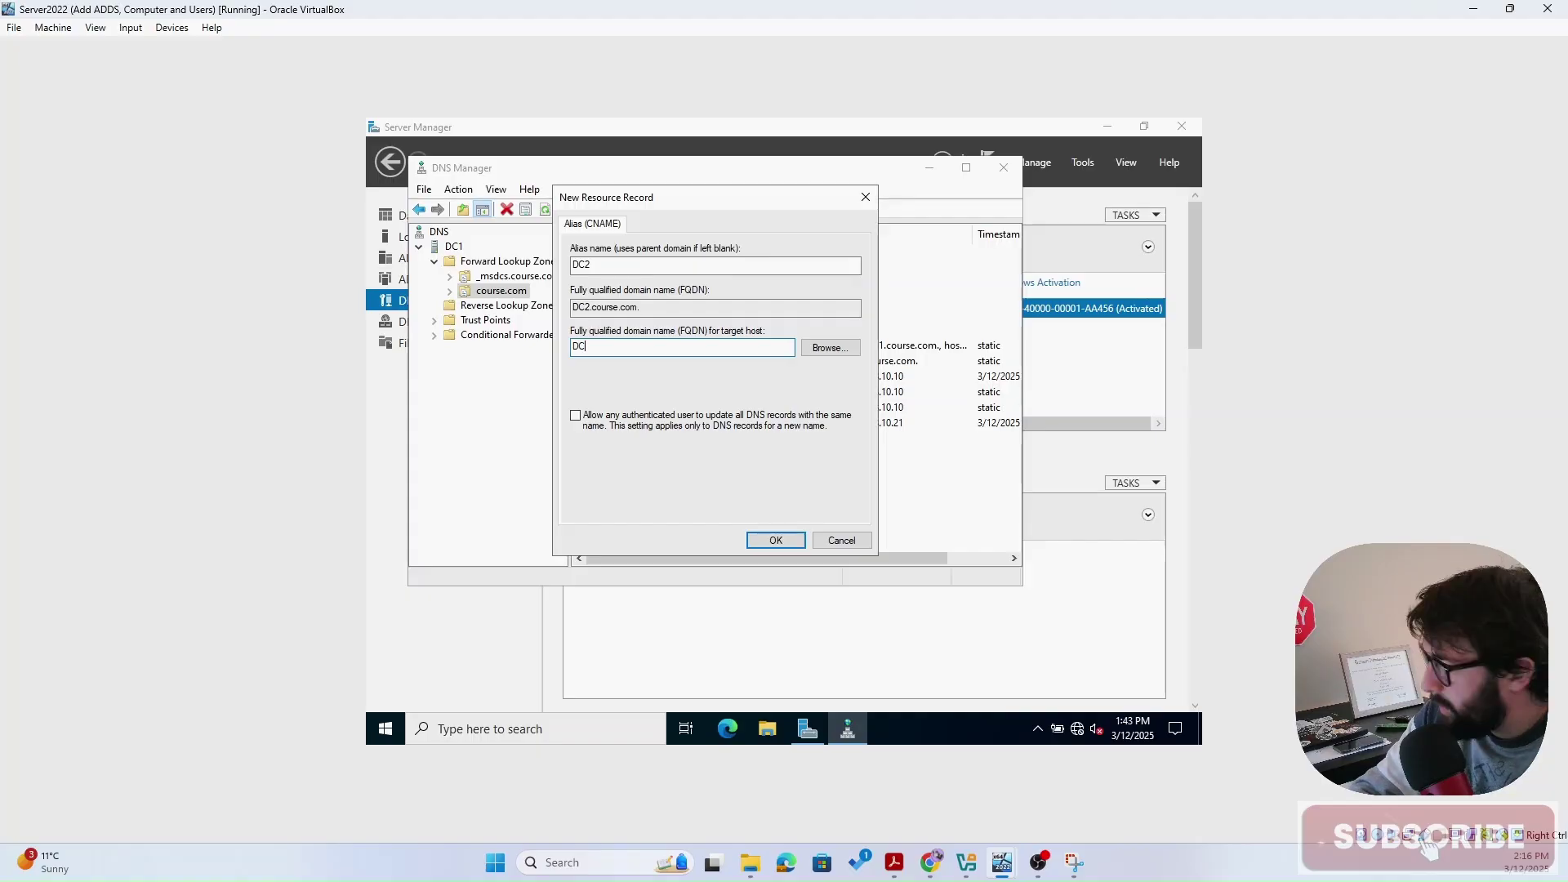
text(1.)
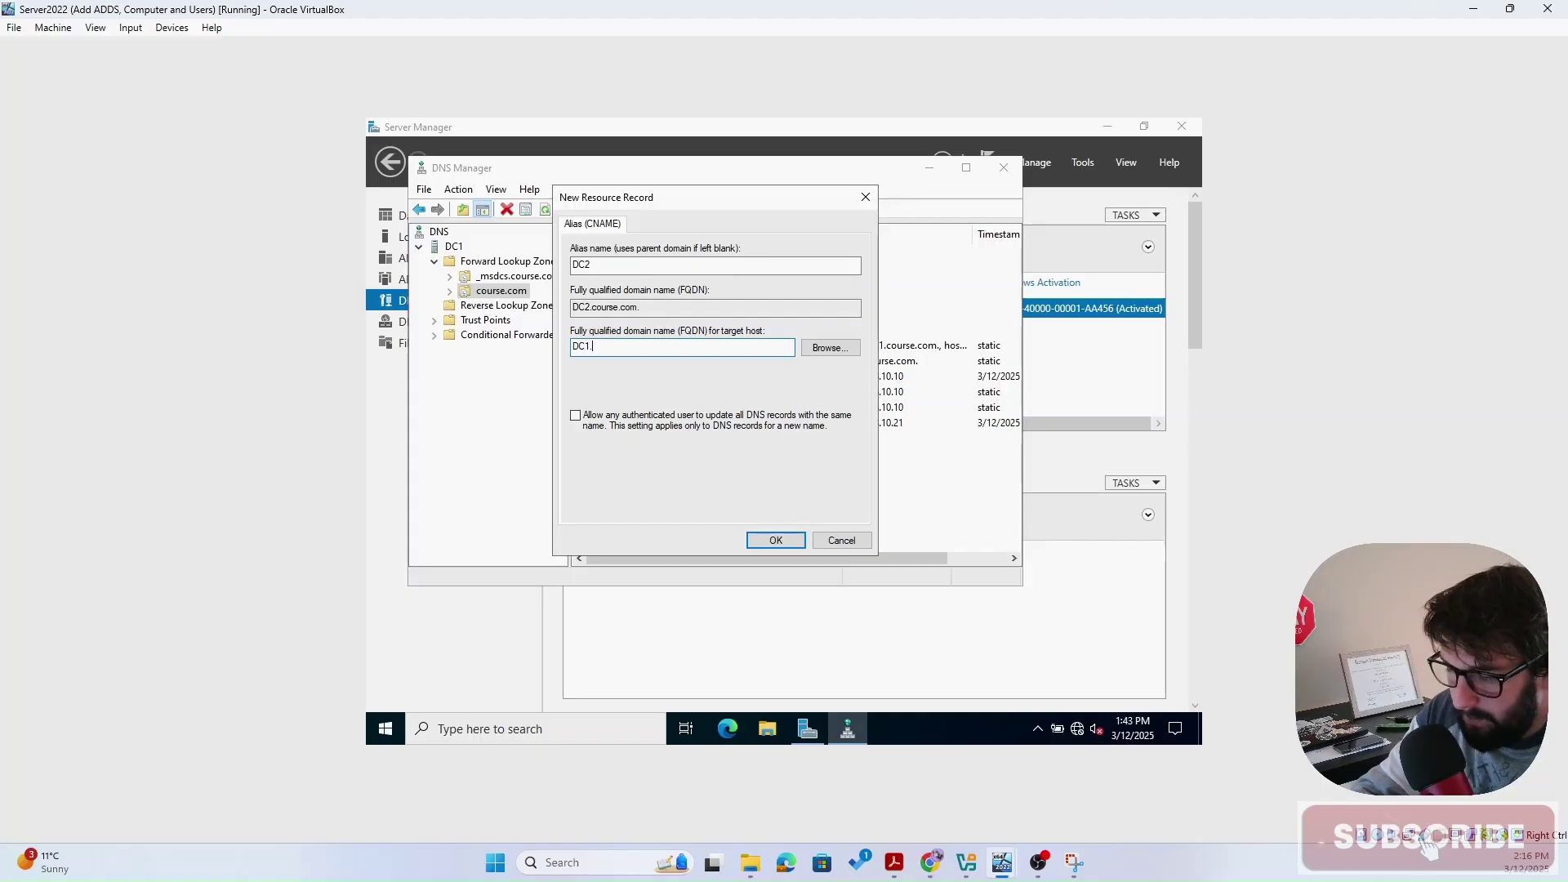
text(course)
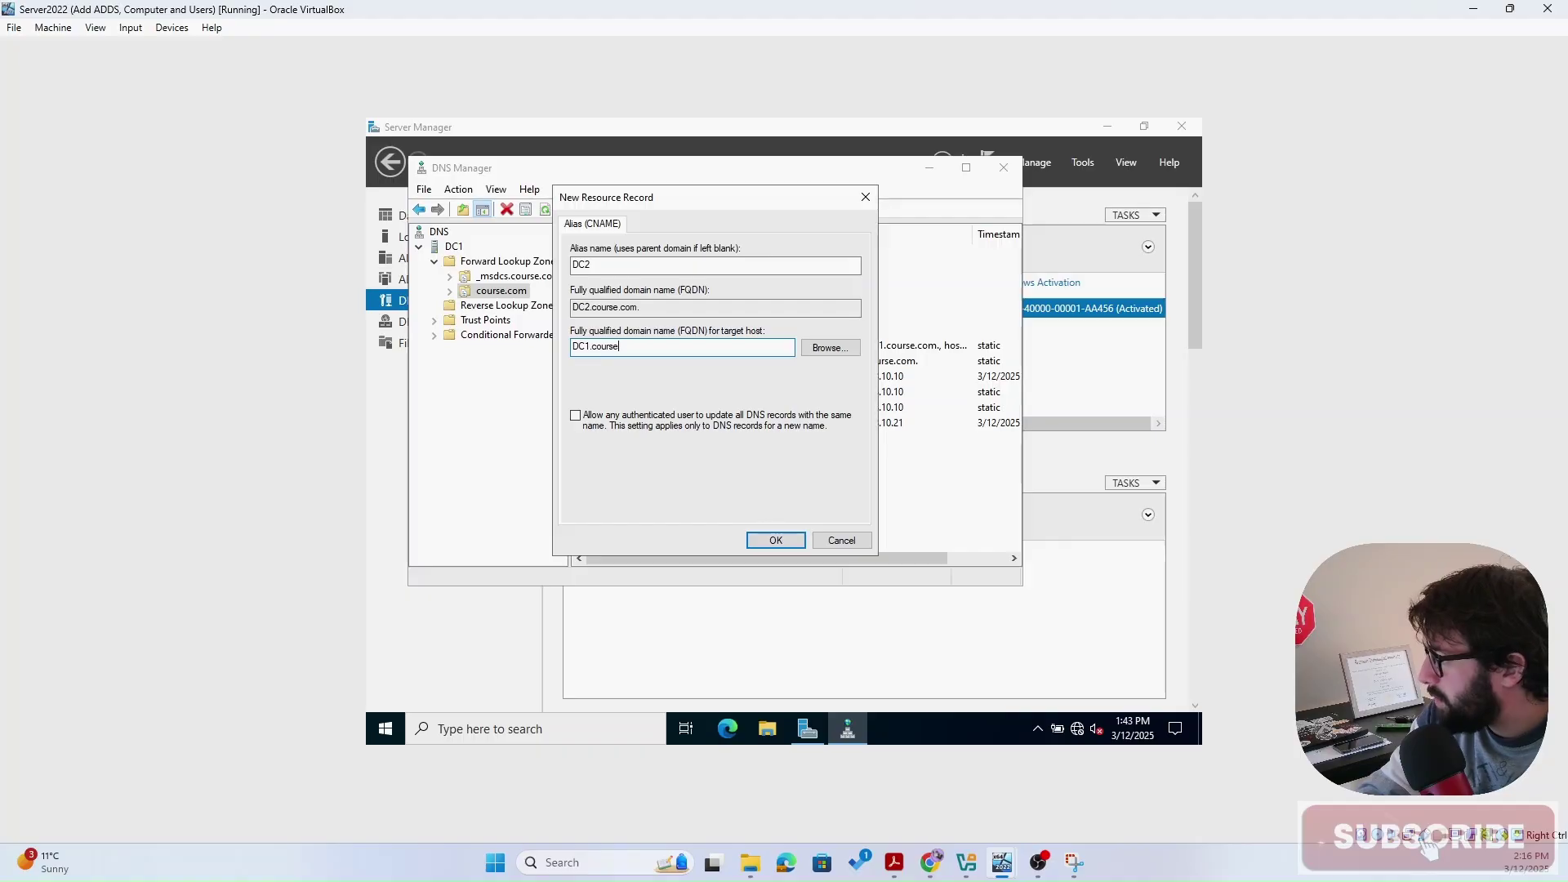
text(.com)
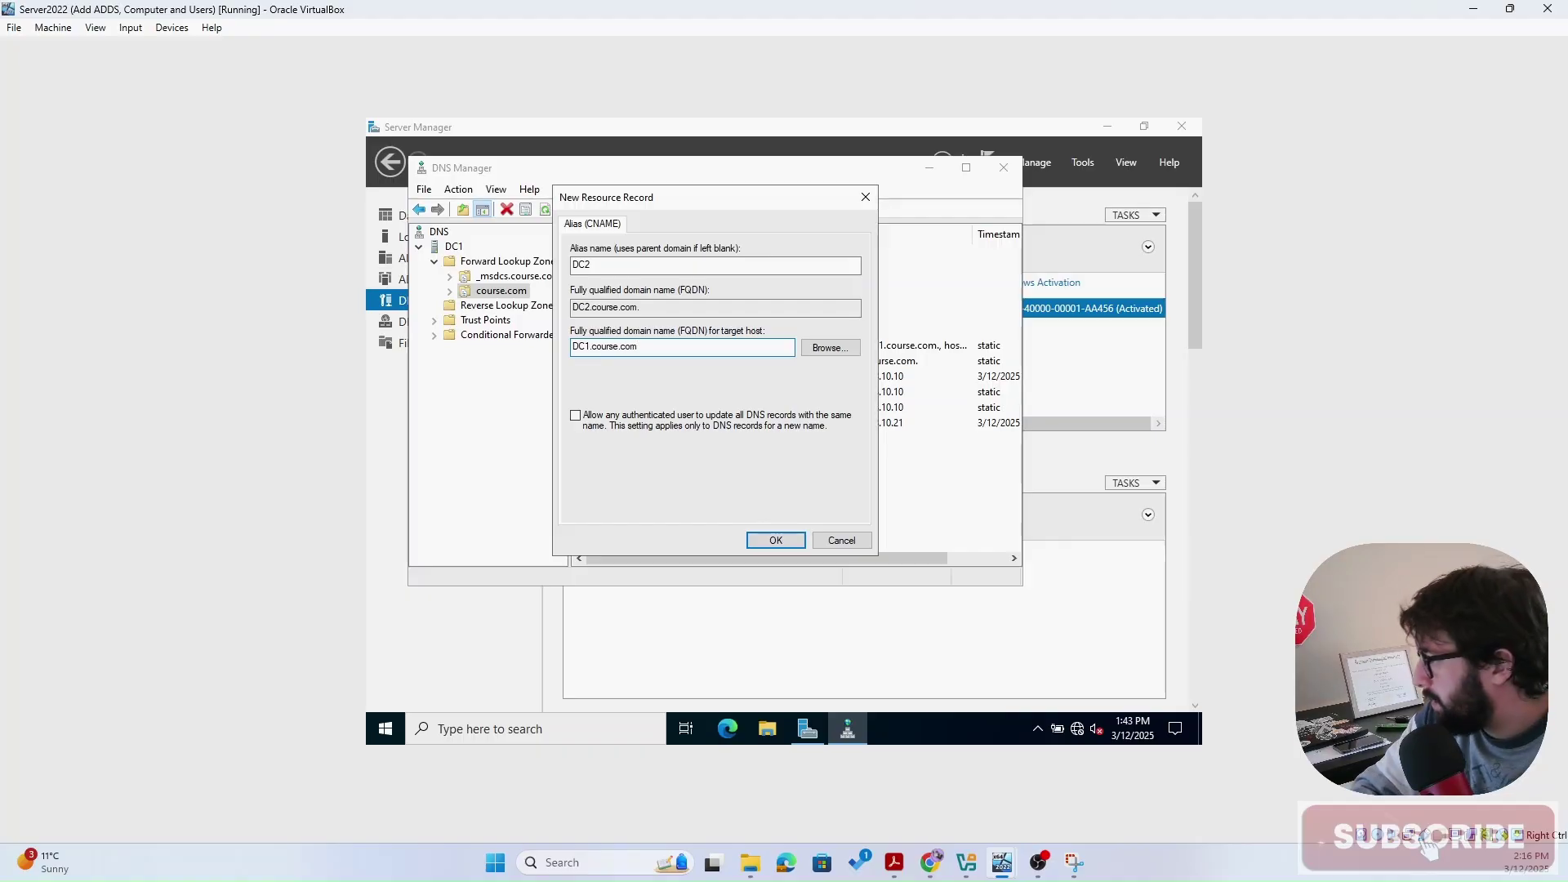
click(776, 541)
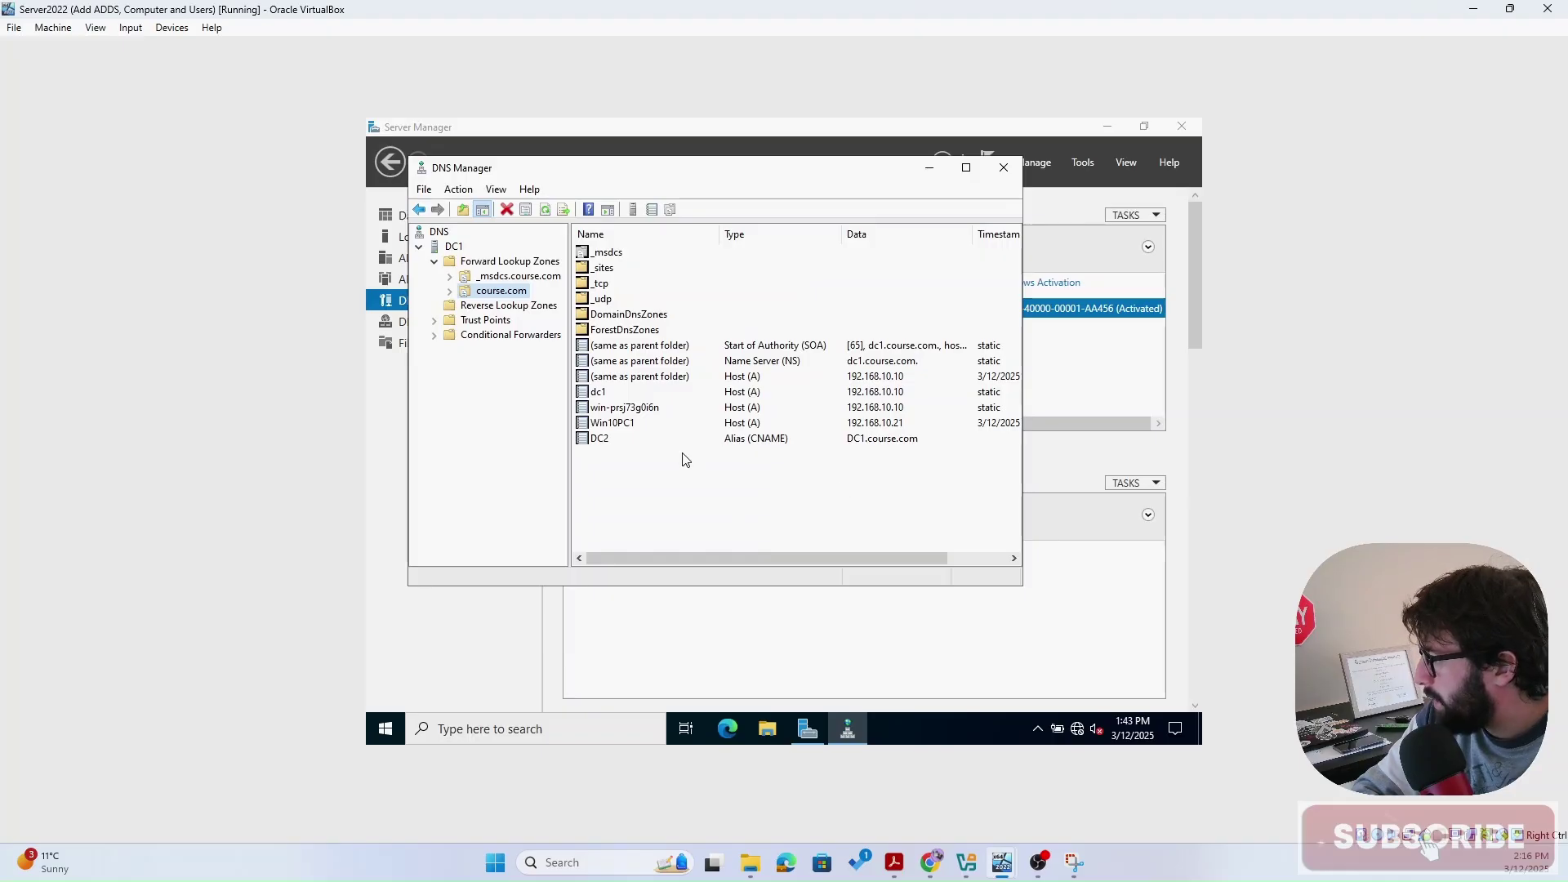
- Inspect the DC2 record, check the empty Reverse Lookup Zones, and return to the DNS root node
click(600, 445)
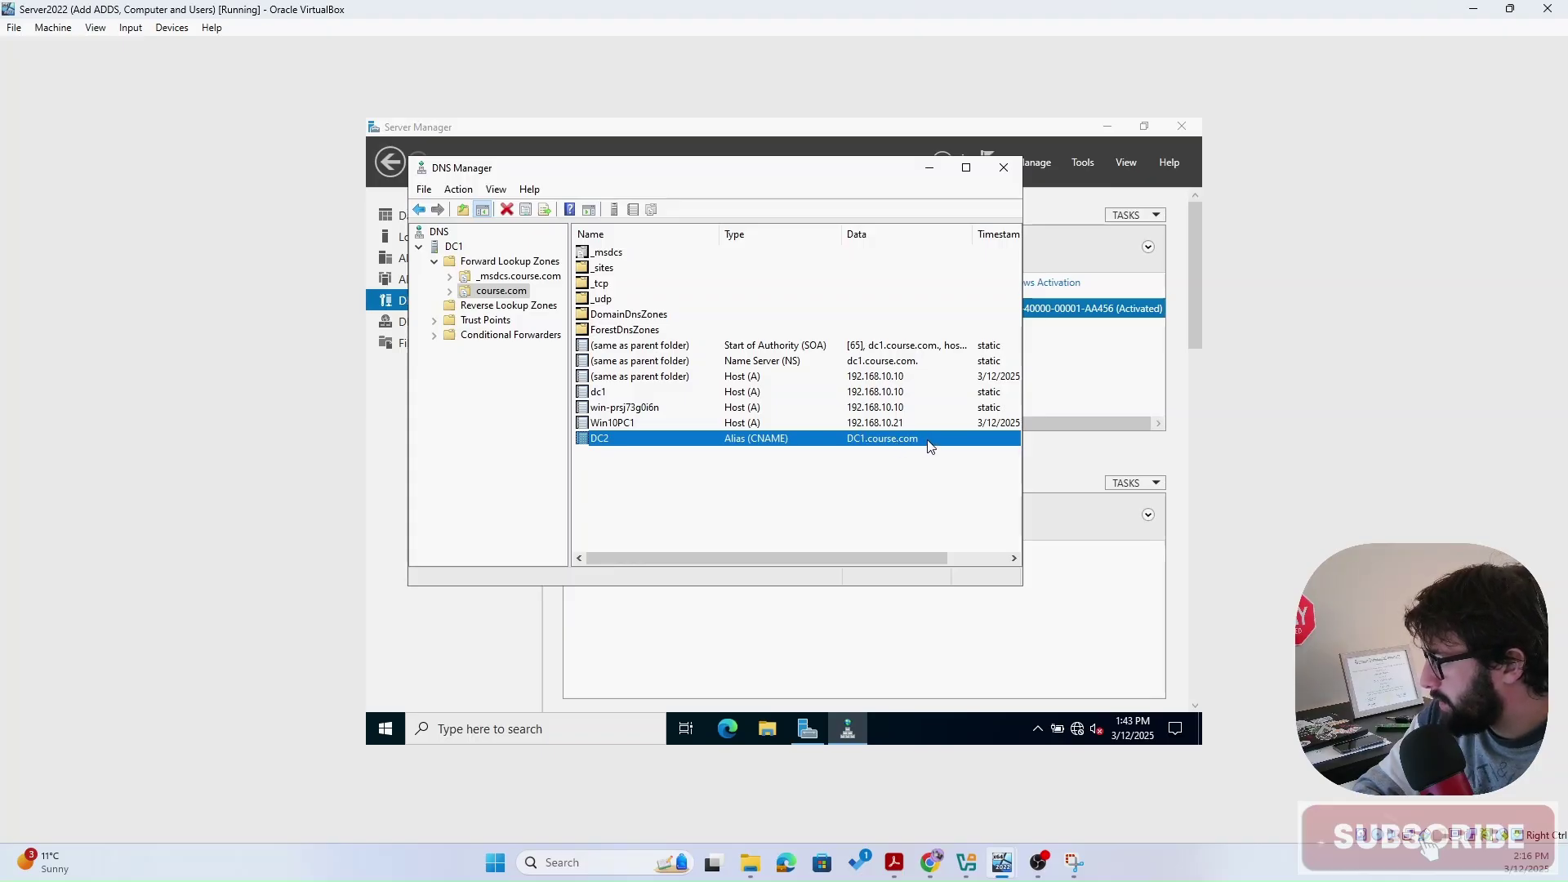
click(521, 443)
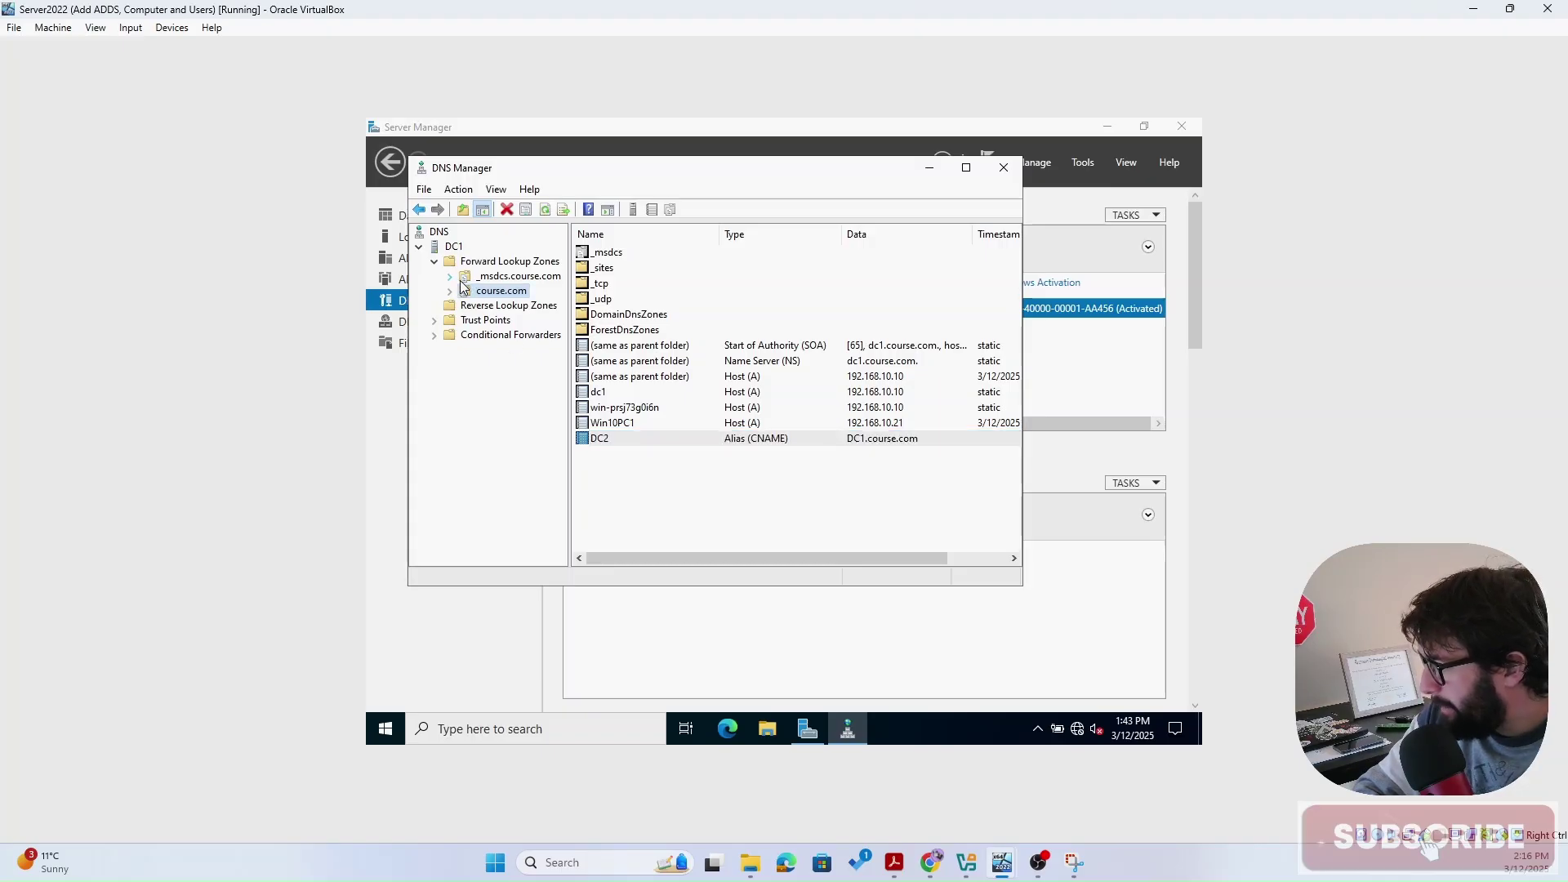
click(634, 486)
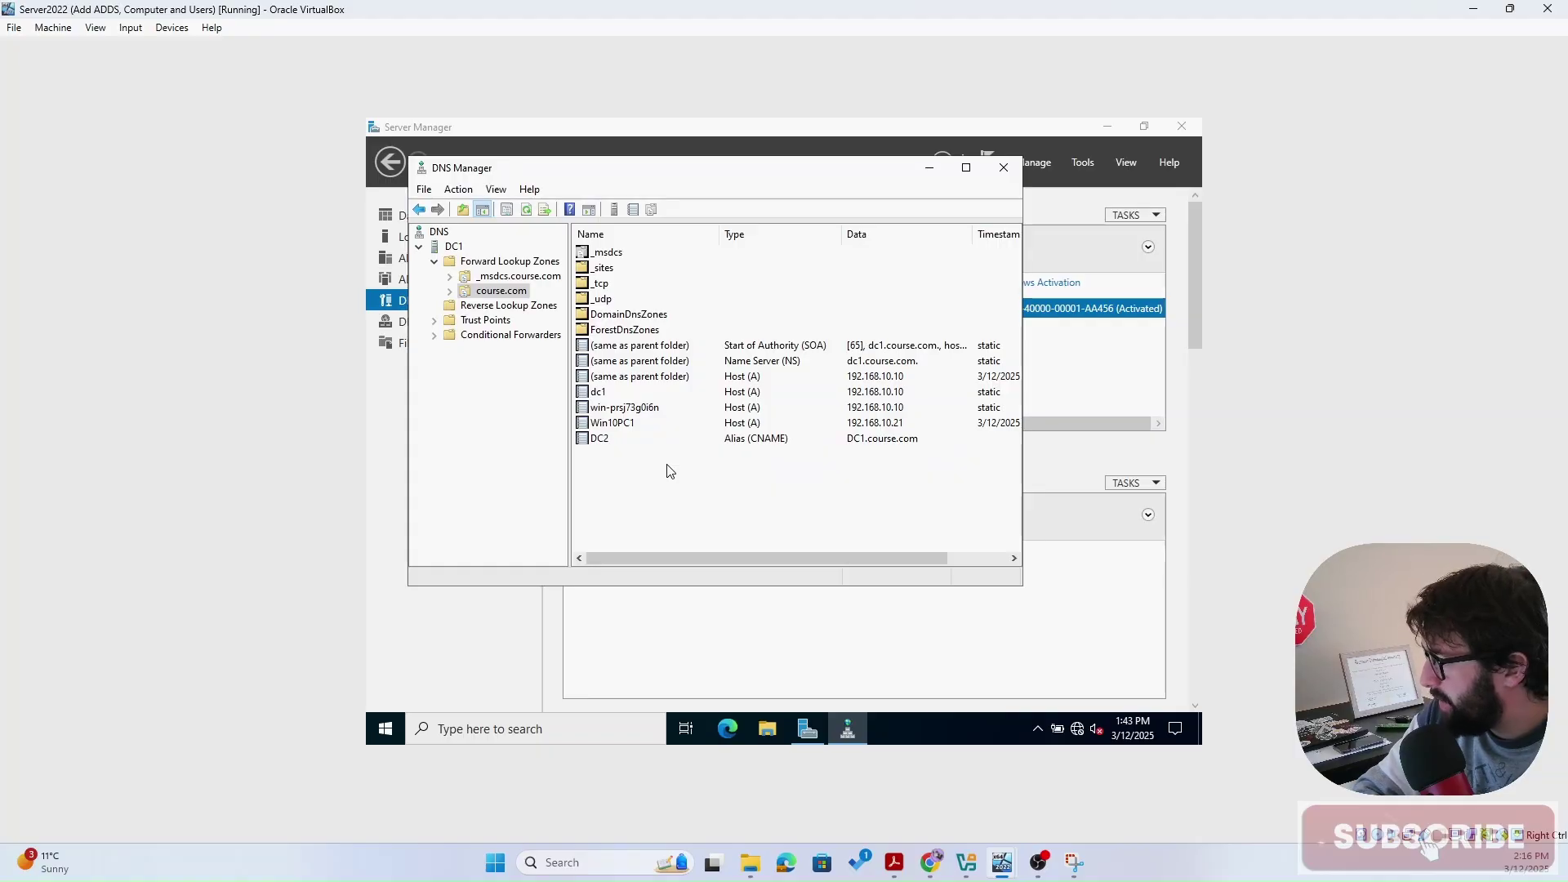
click(468, 310)
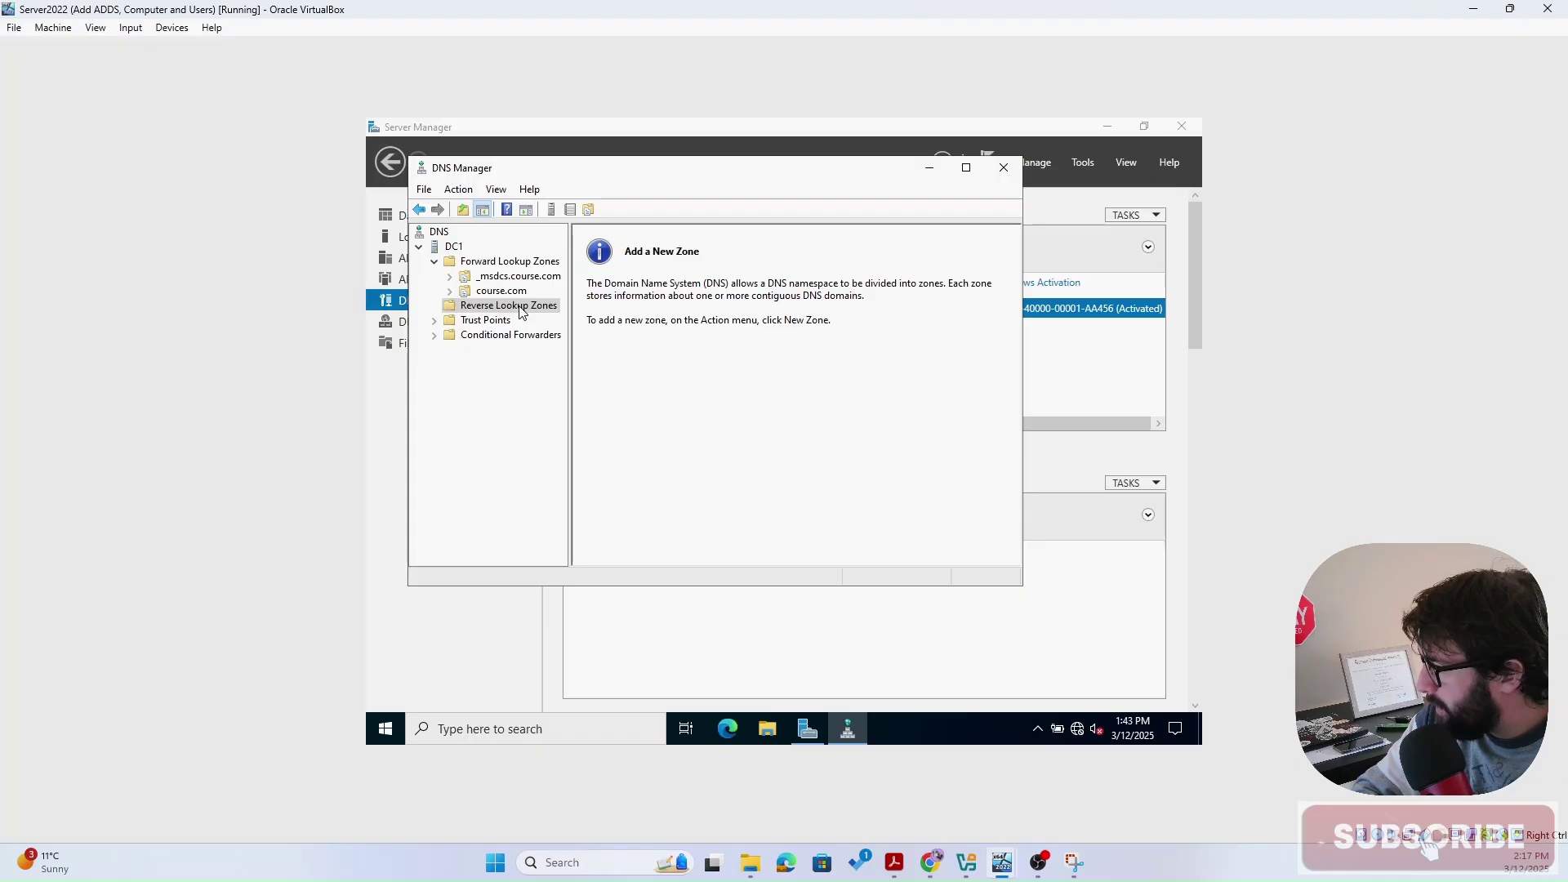
click(433, 235)
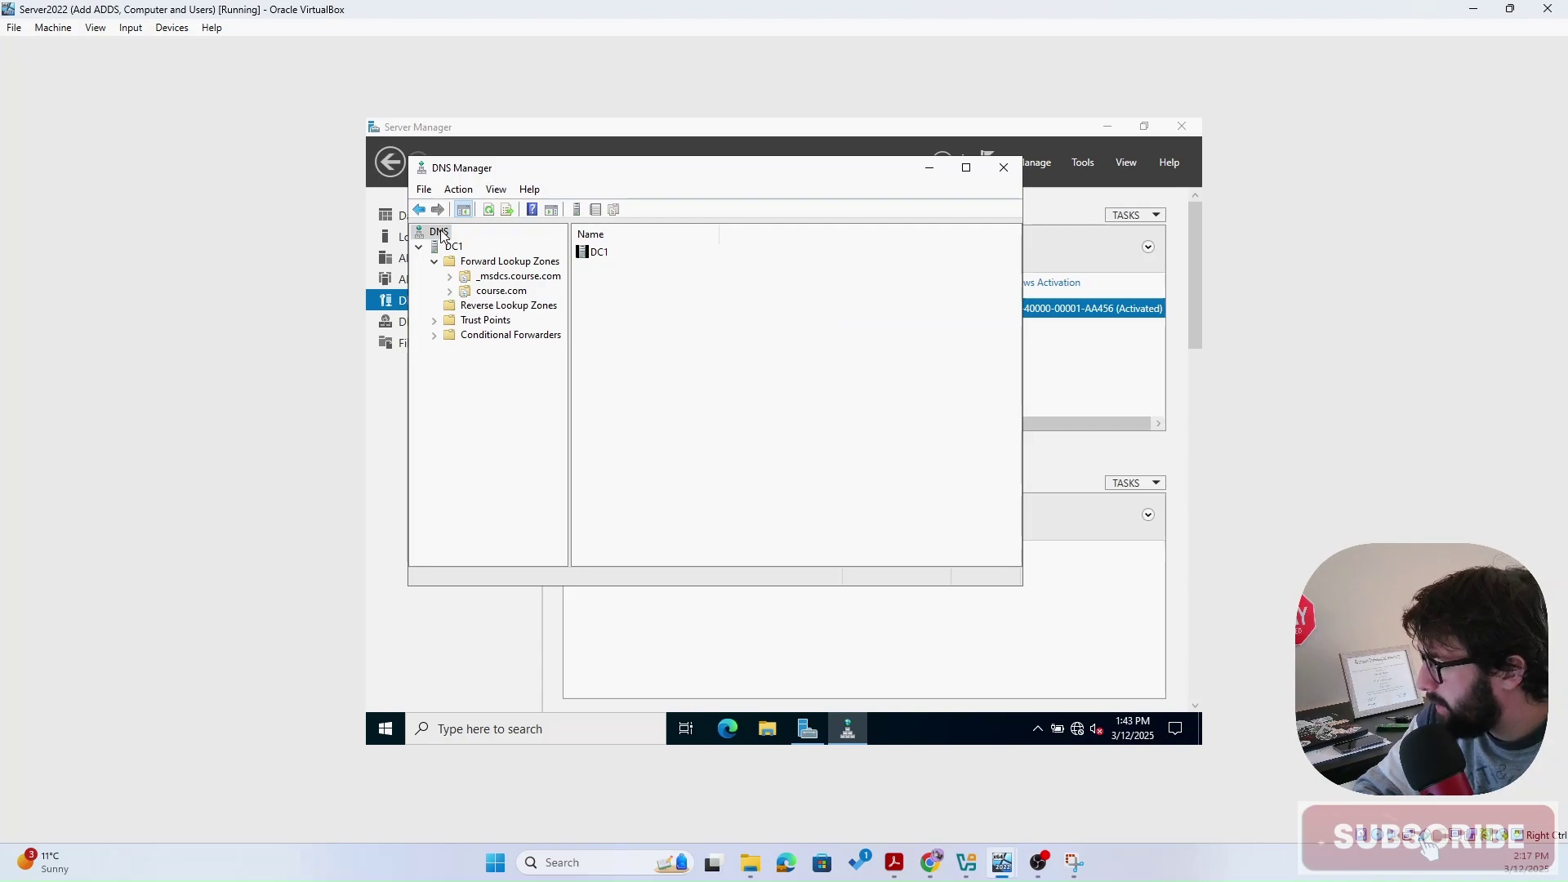
- Launch an nslookup console from the DC1 server's actions
click(452, 247)
click(438, 234)
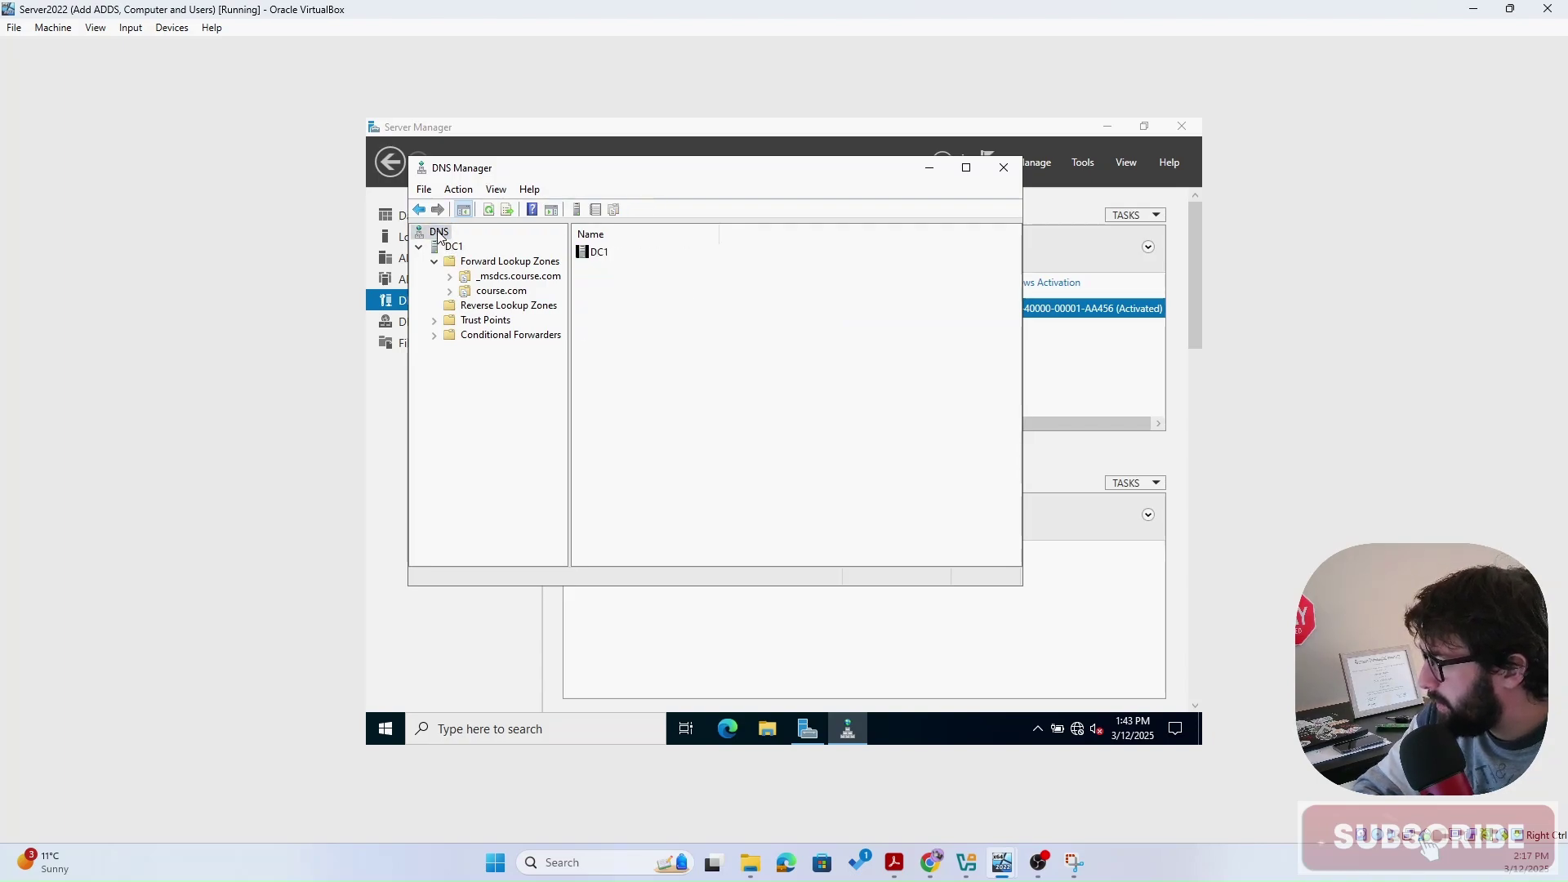
right_click(439, 236)
click(427, 260)
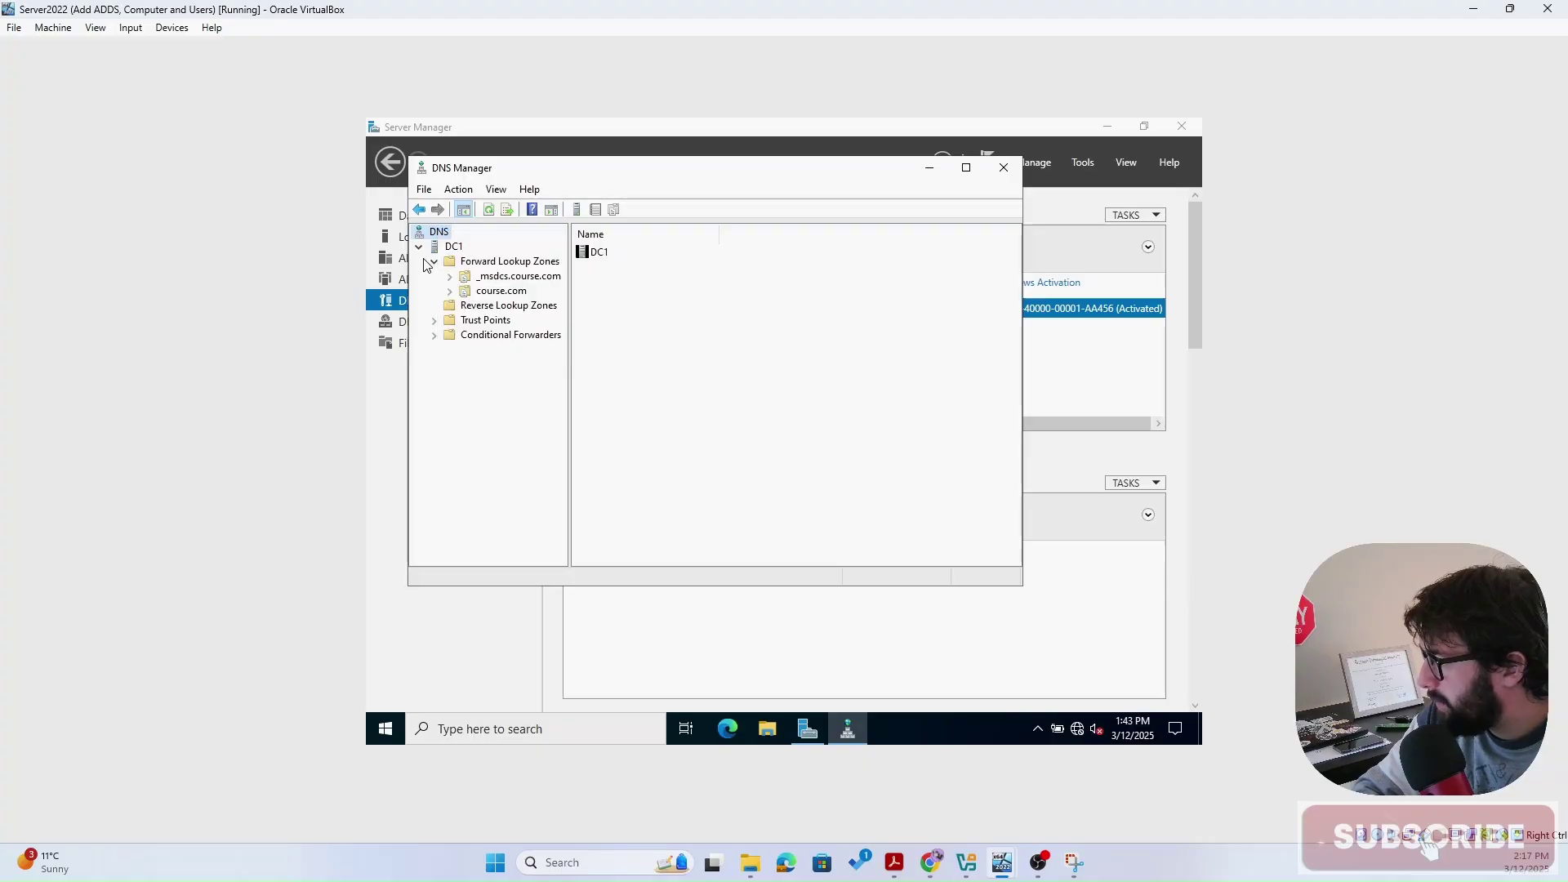
click(452, 247)
right_click(447, 245)
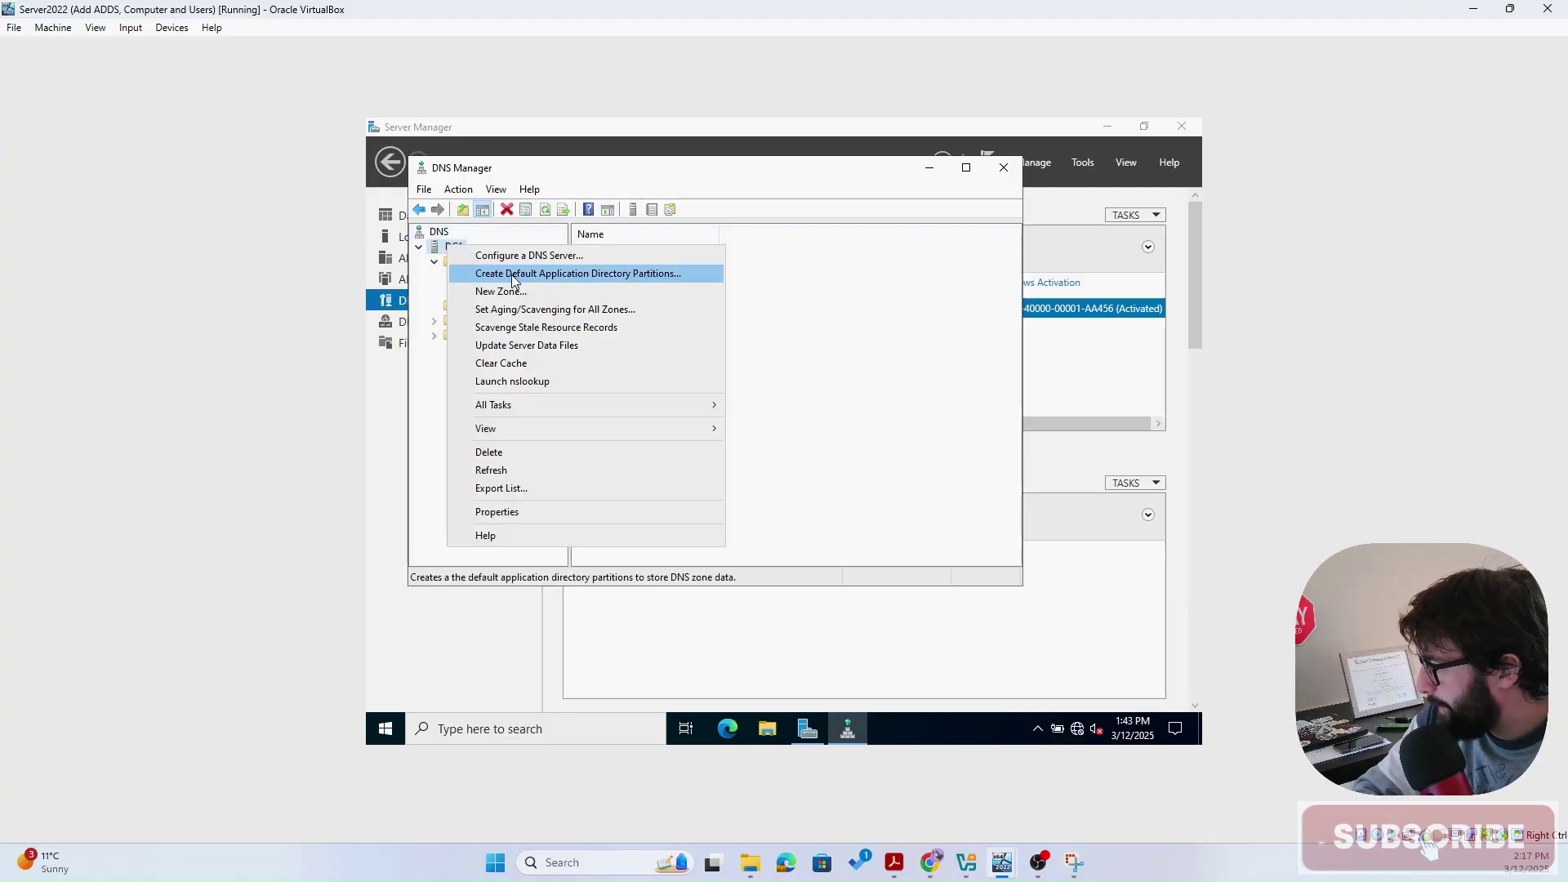
click(573, 382)
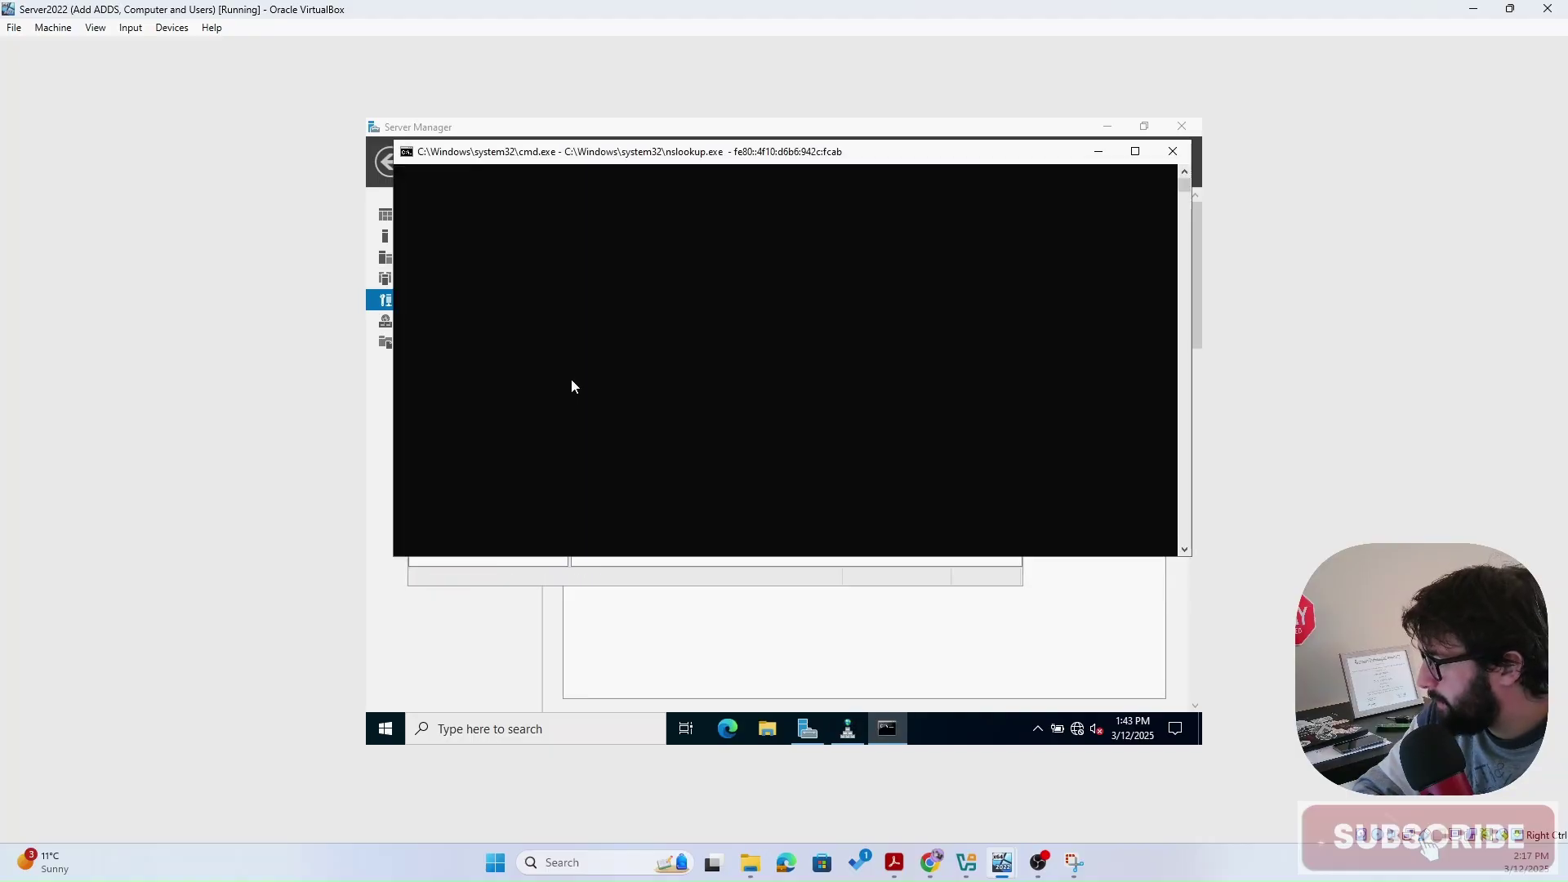
- Look up dc2 to confirm it resolves to DC1.course.com at 192.168.10.10
click(539, 259)
text(dc2)
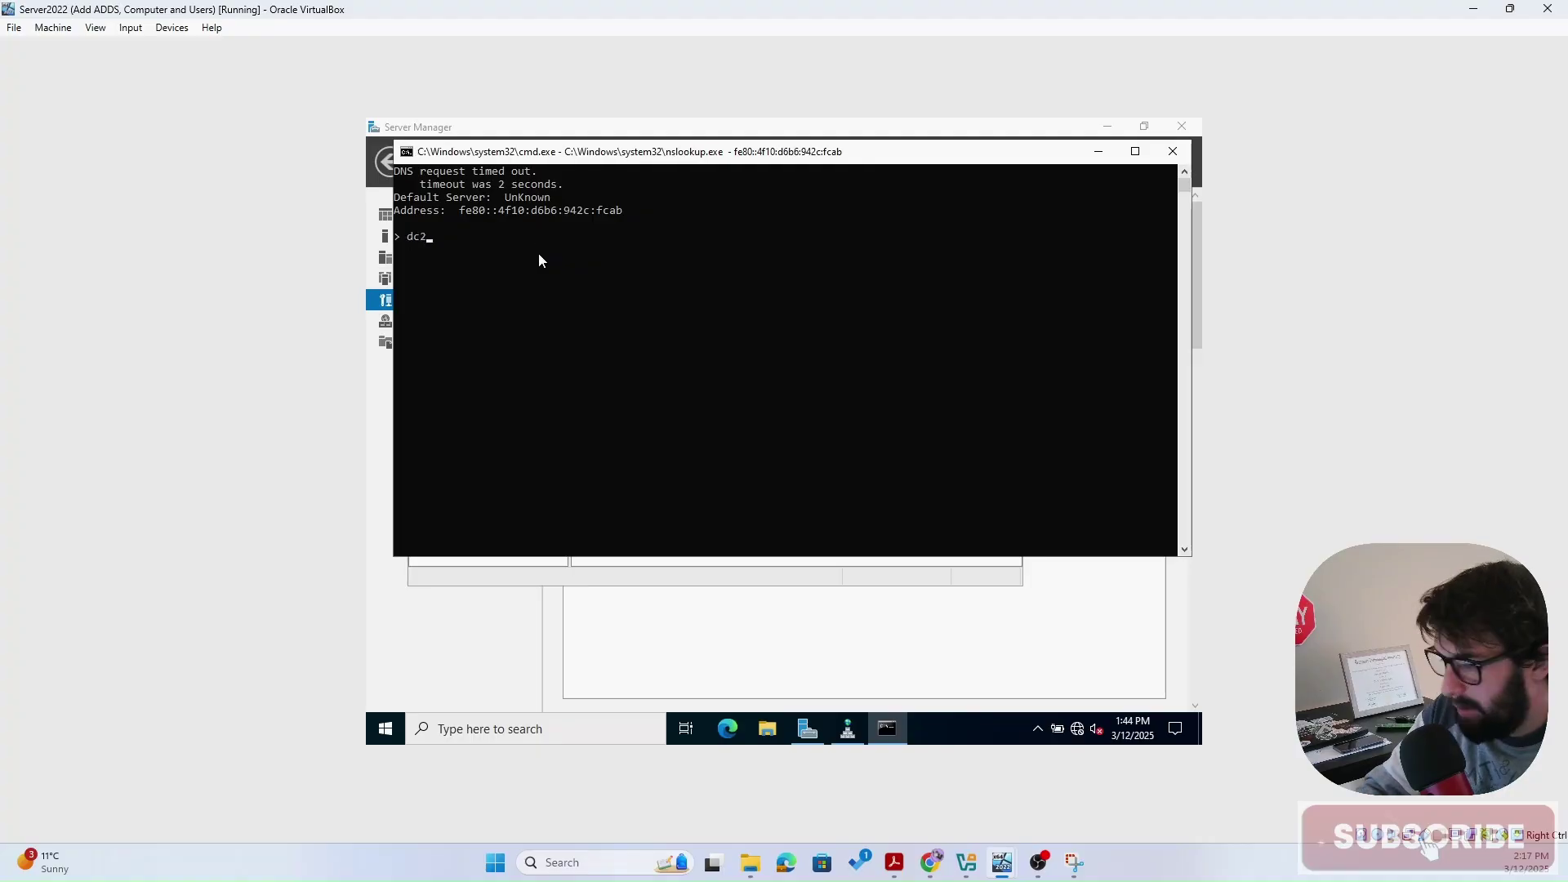
key(Return)
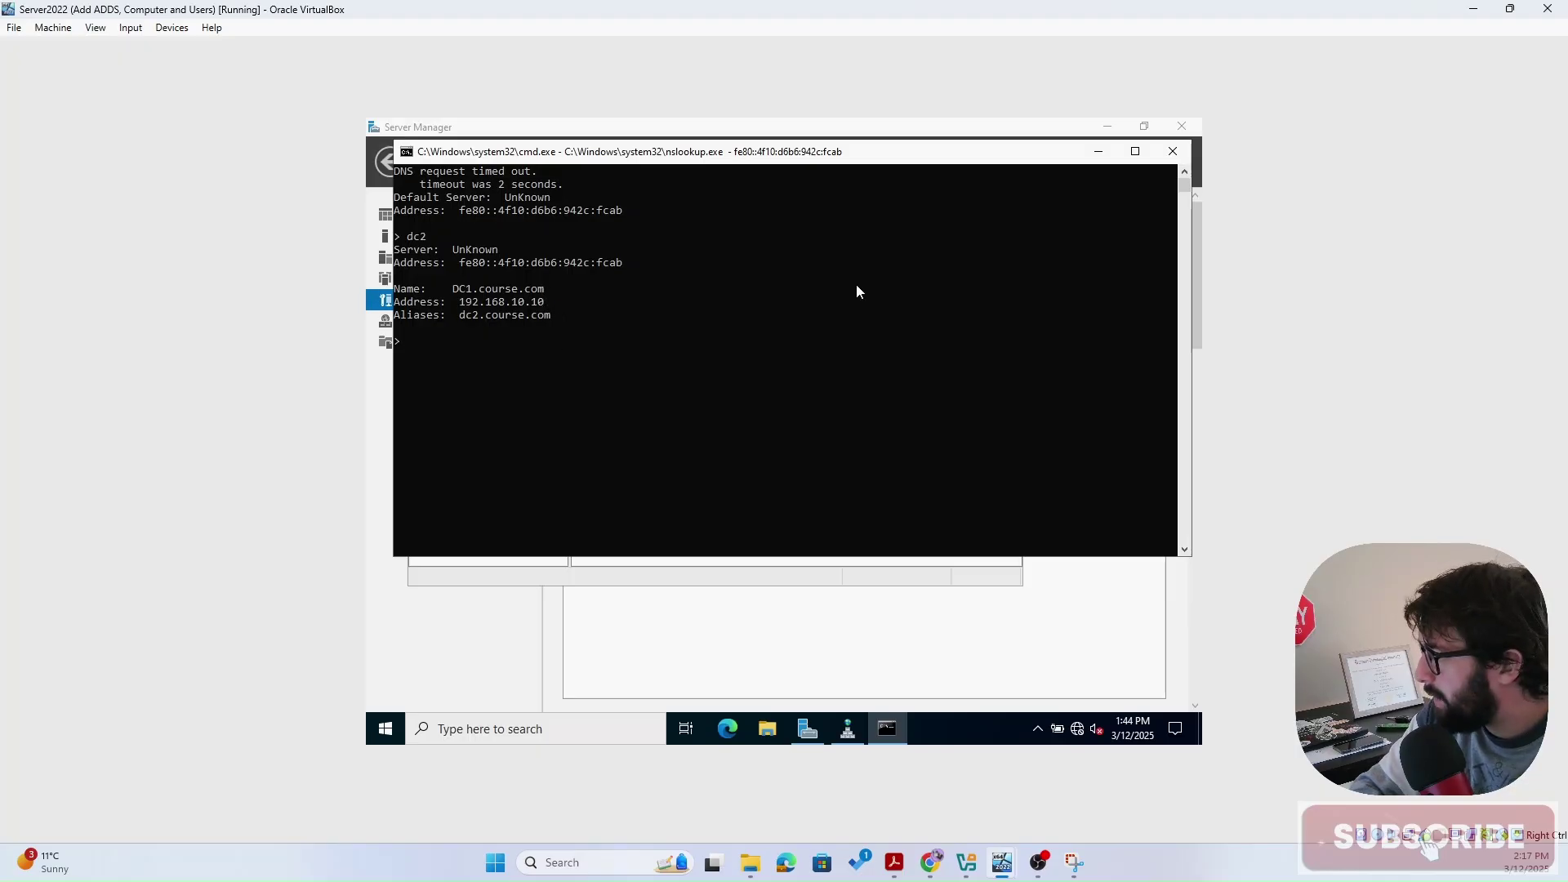
- Close the nslookup console and start a new zone under Reverse Lookup Zones
click(1171, 159)
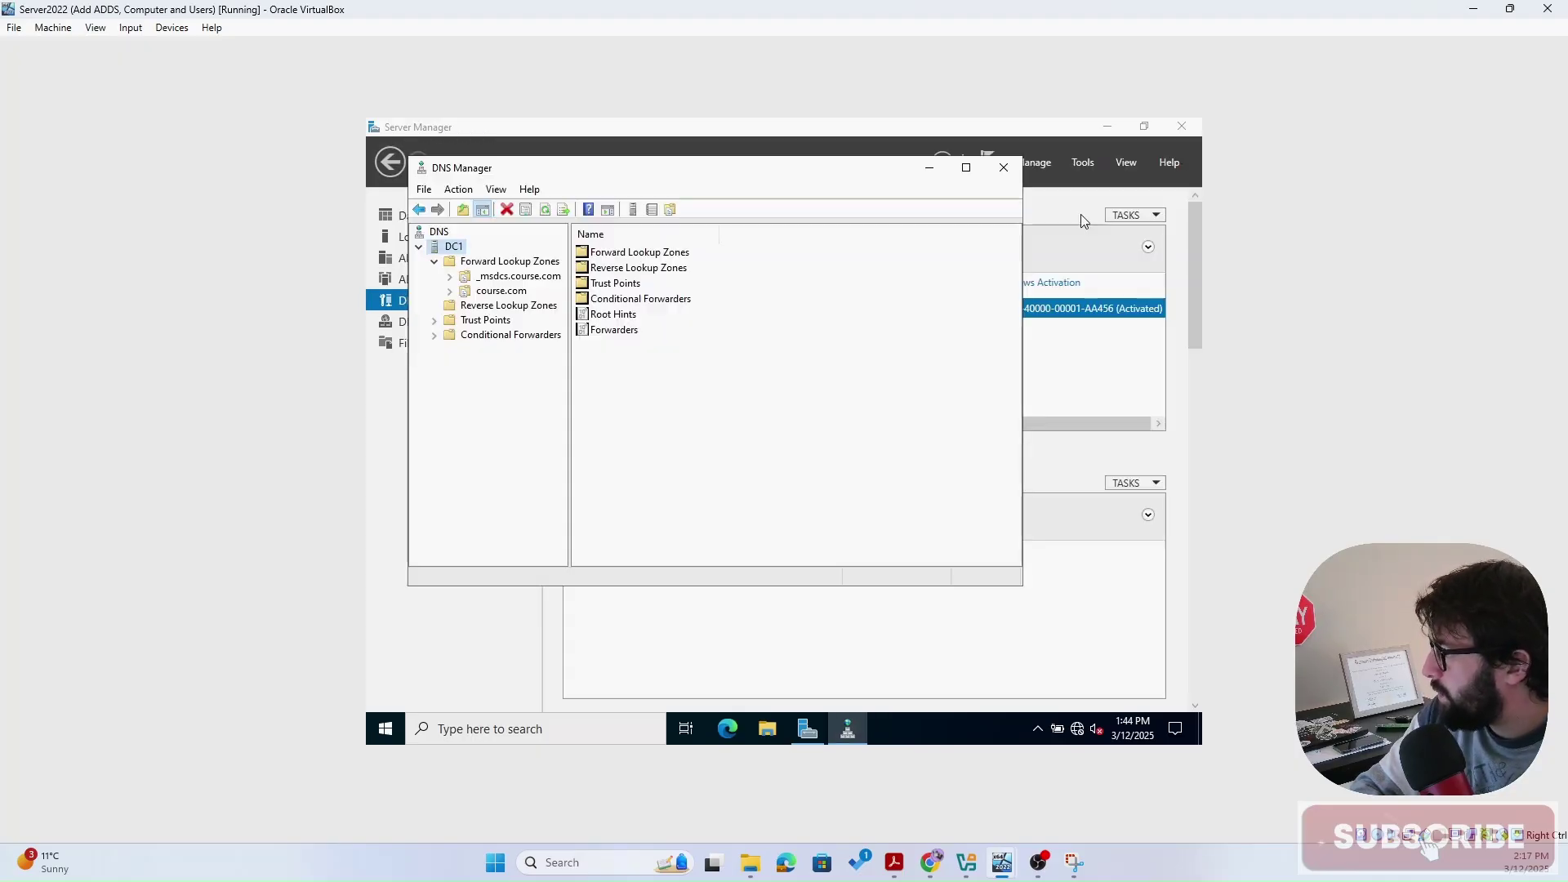
click(491, 308)
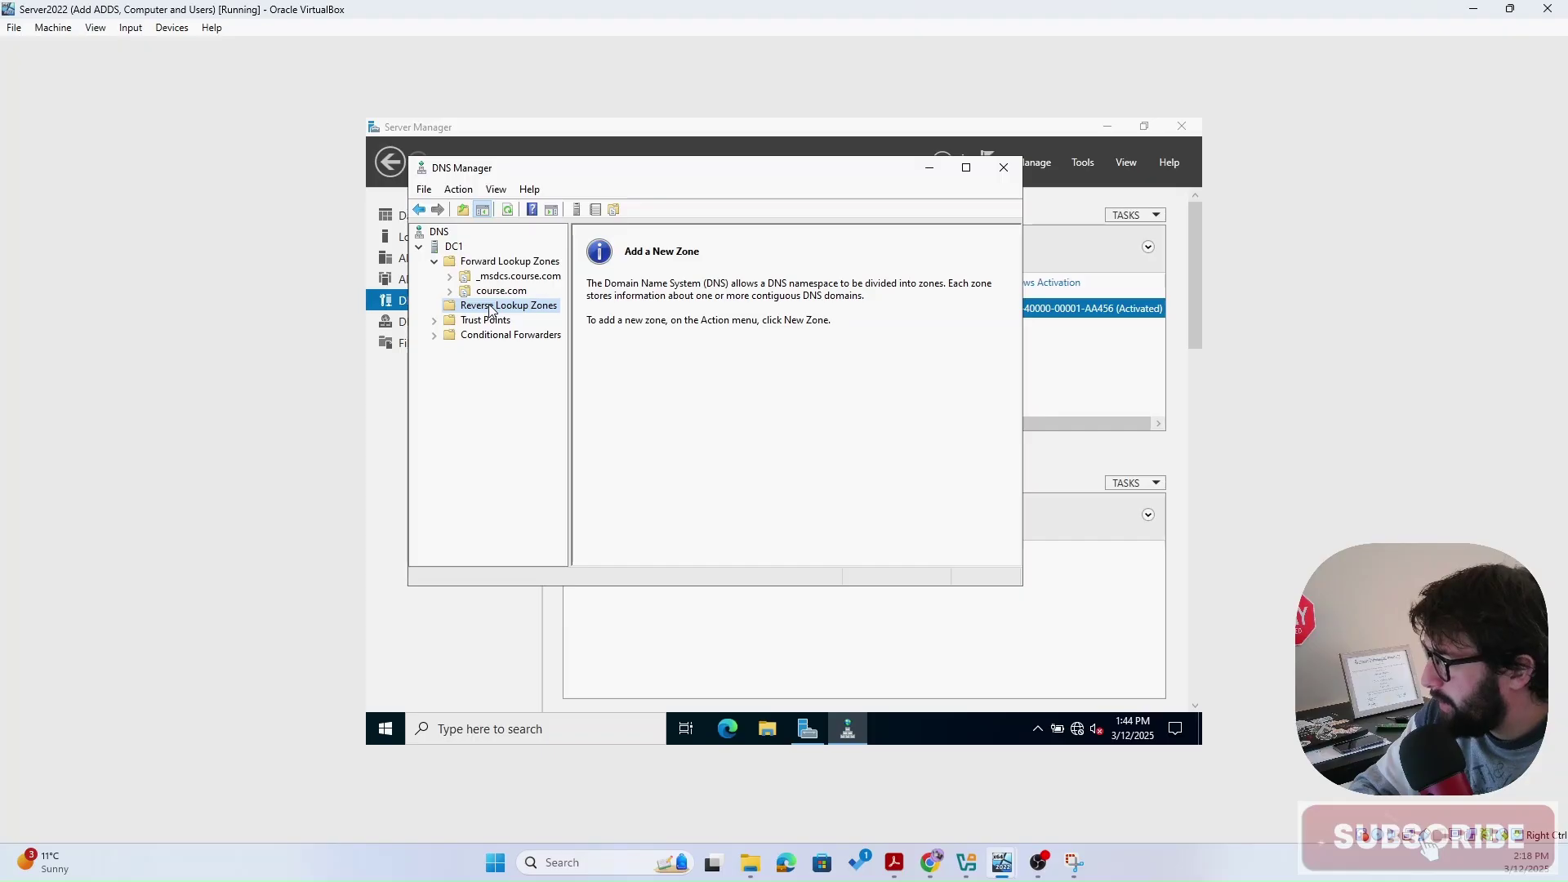
right_click(491, 307)
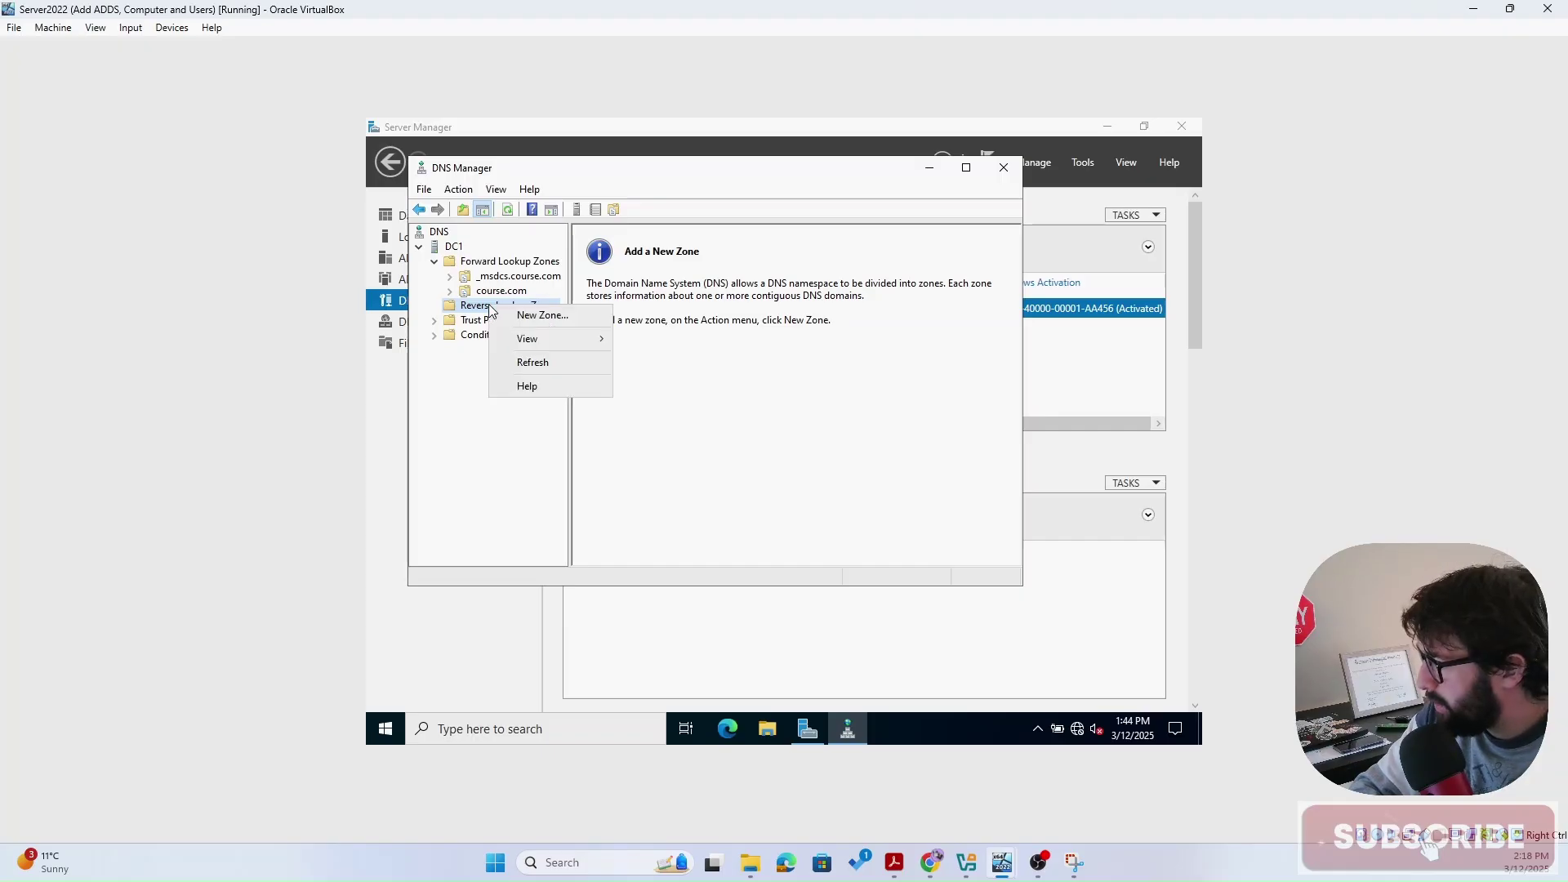
click(536, 315)
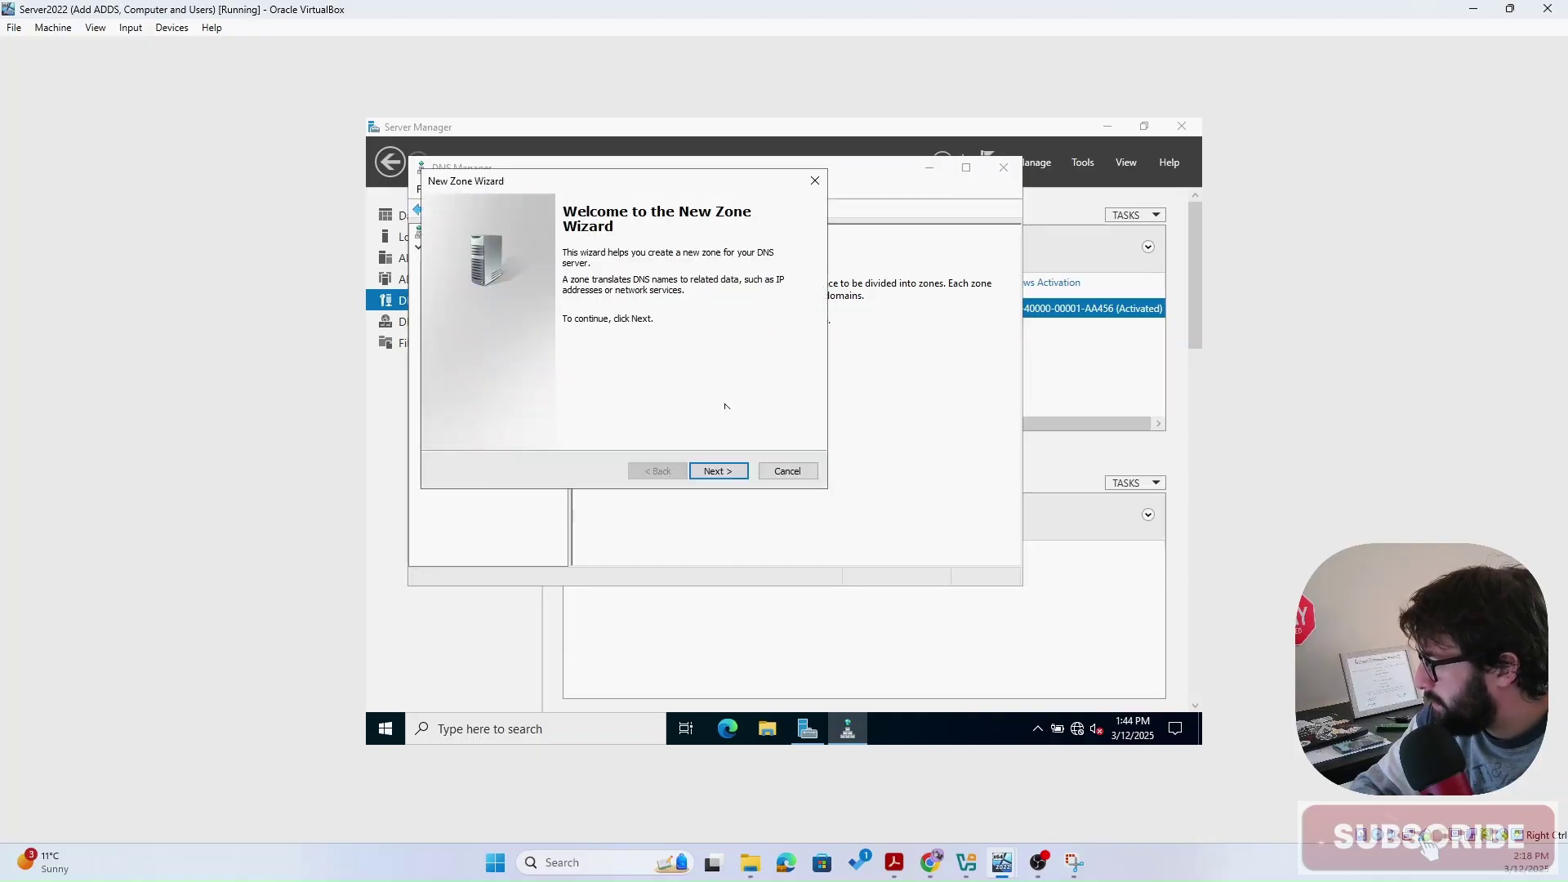
- Choose an AD-stored primary zone replicated to all DNS servers in the course.com domain
click(707, 474)
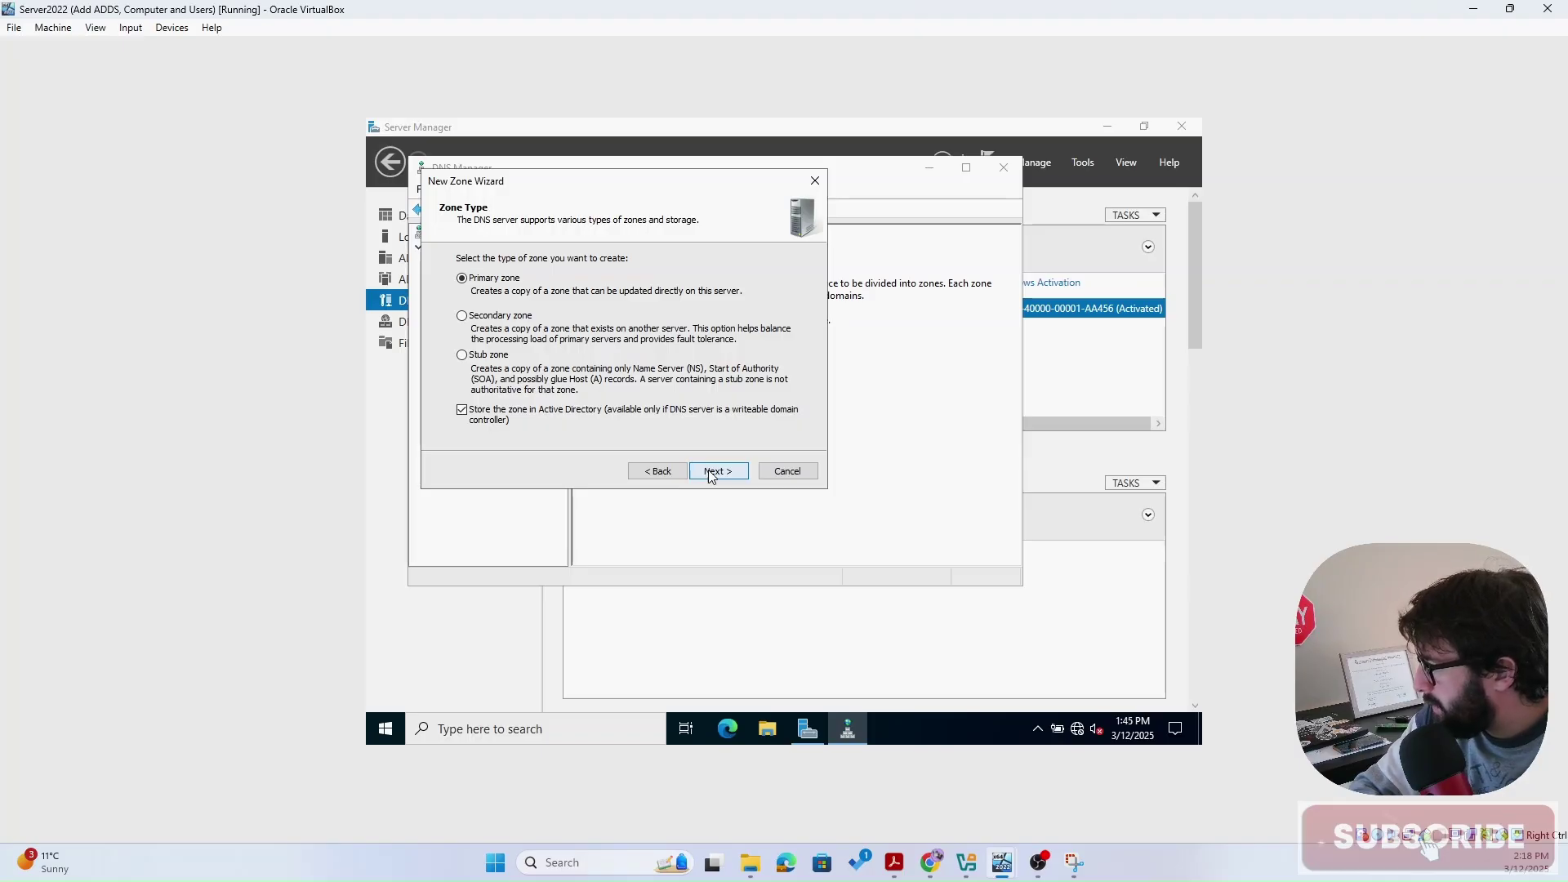
click(710, 473)
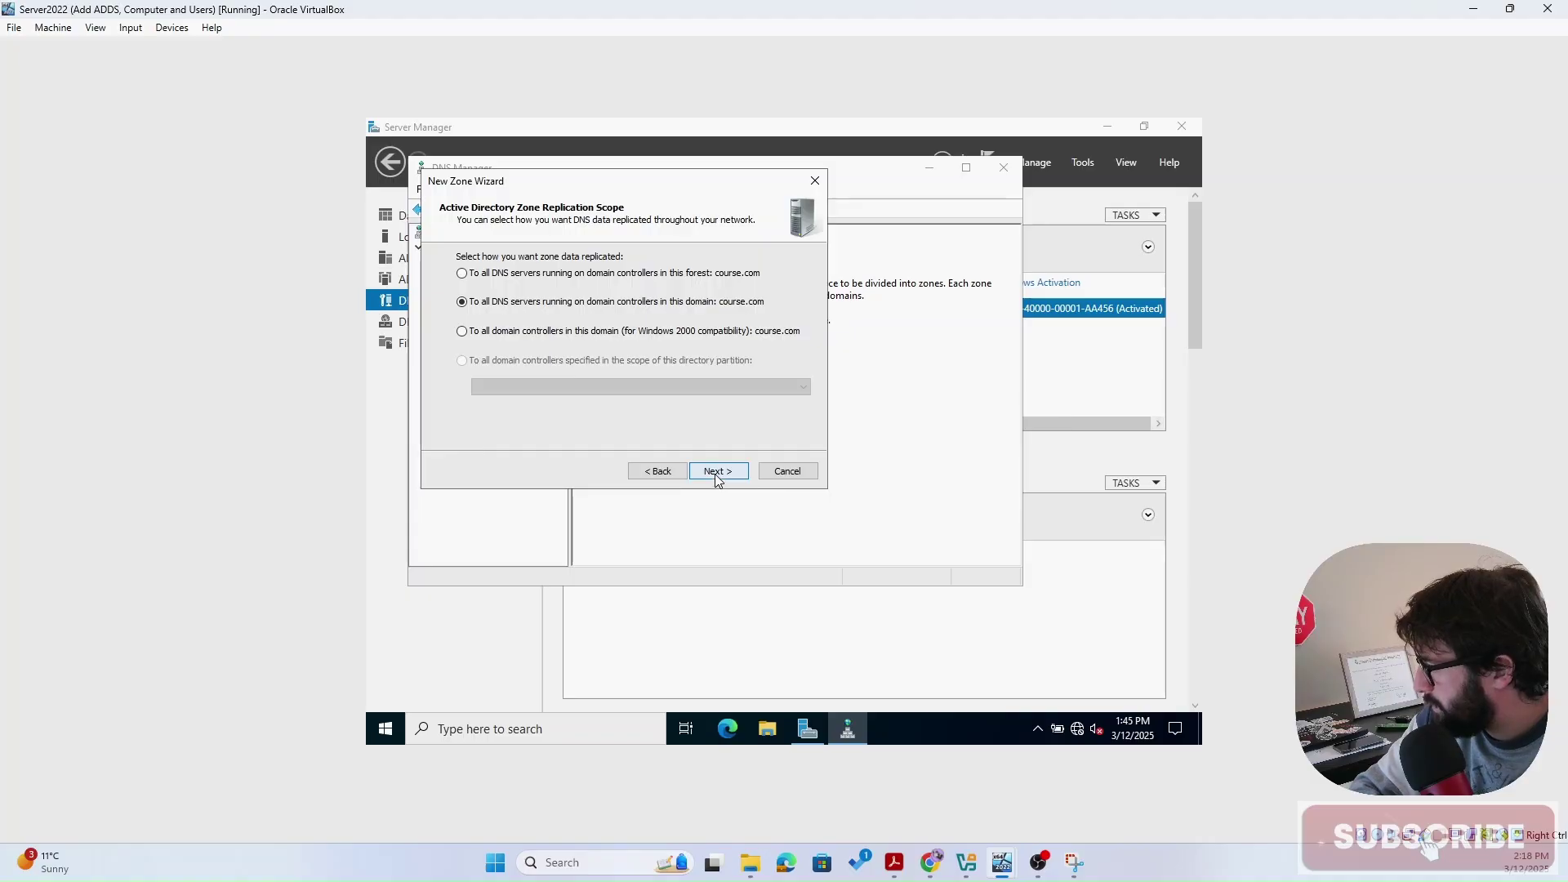
click(716, 474)
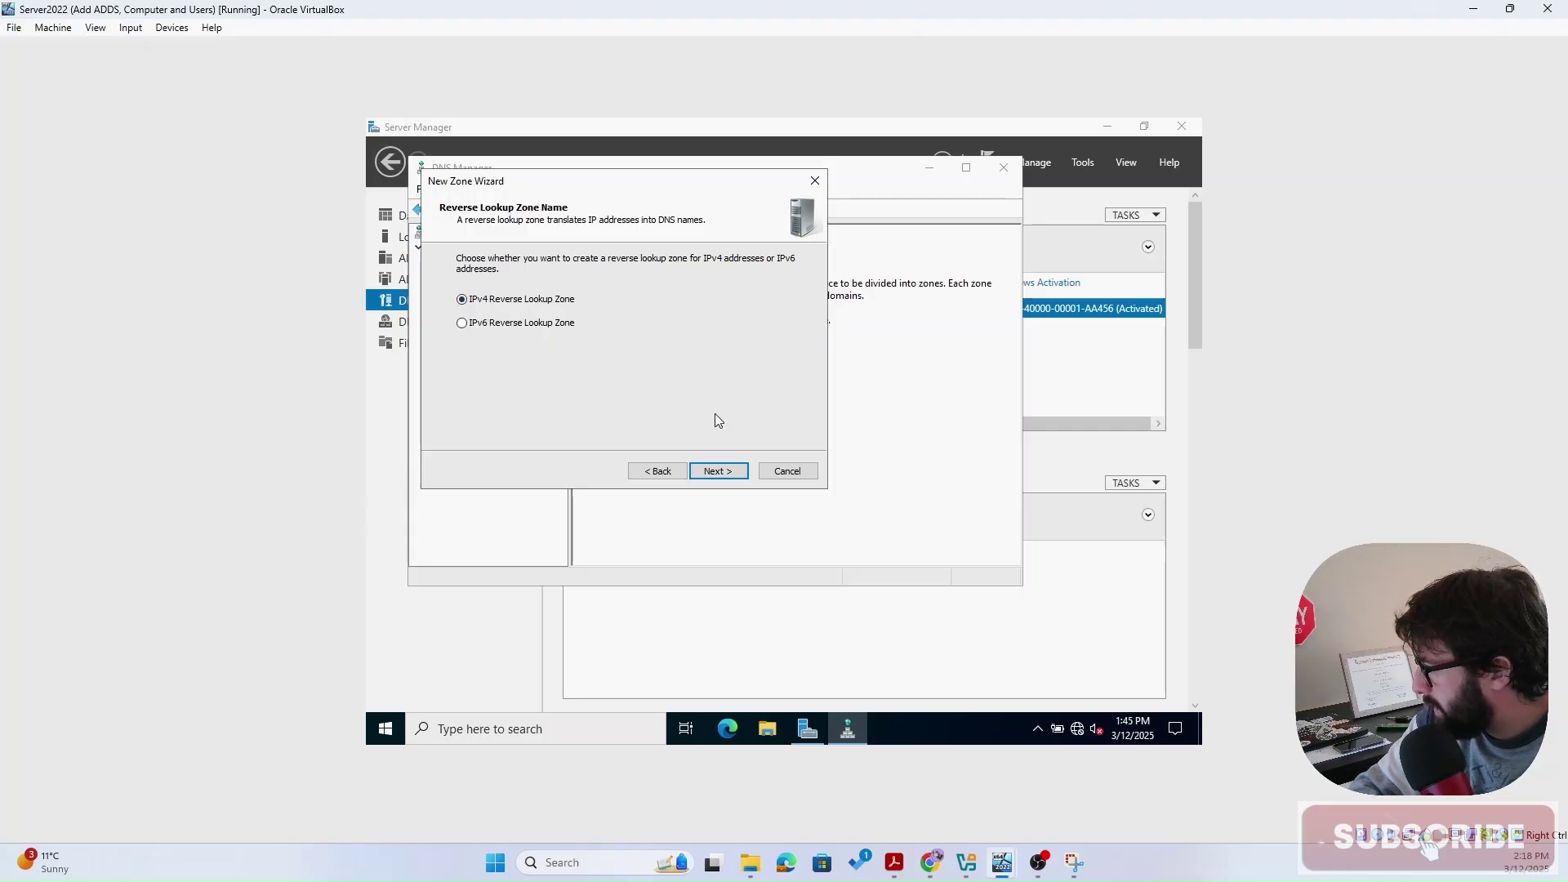
- Create the IPv4 reverse zone for network ID 192.168.10 with secure-only dynamic updates
click(722, 471)
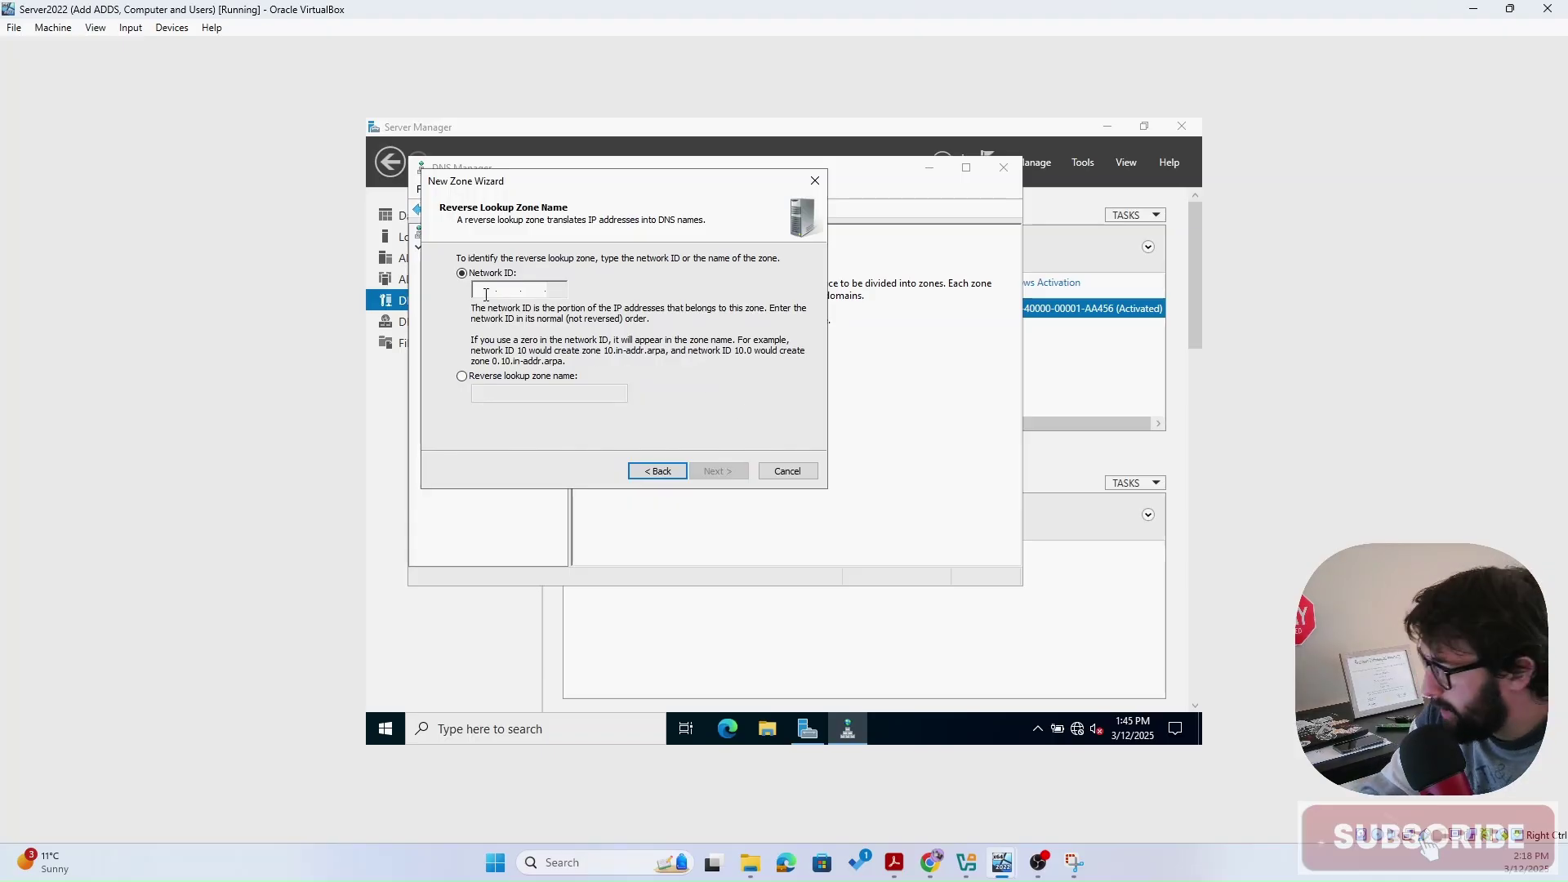
text(192.)
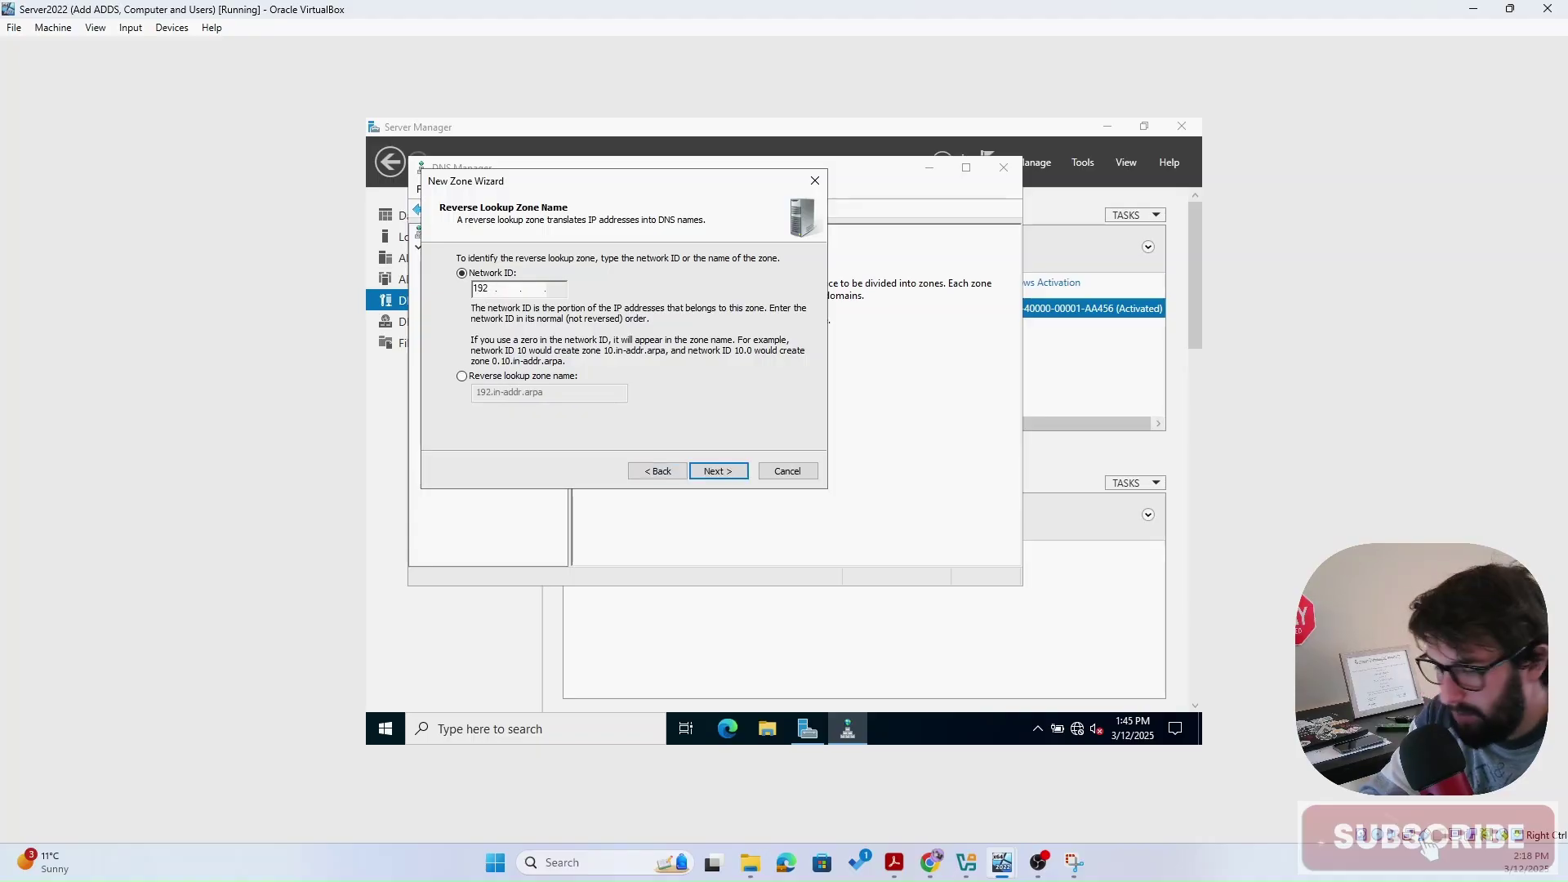
text(168.)
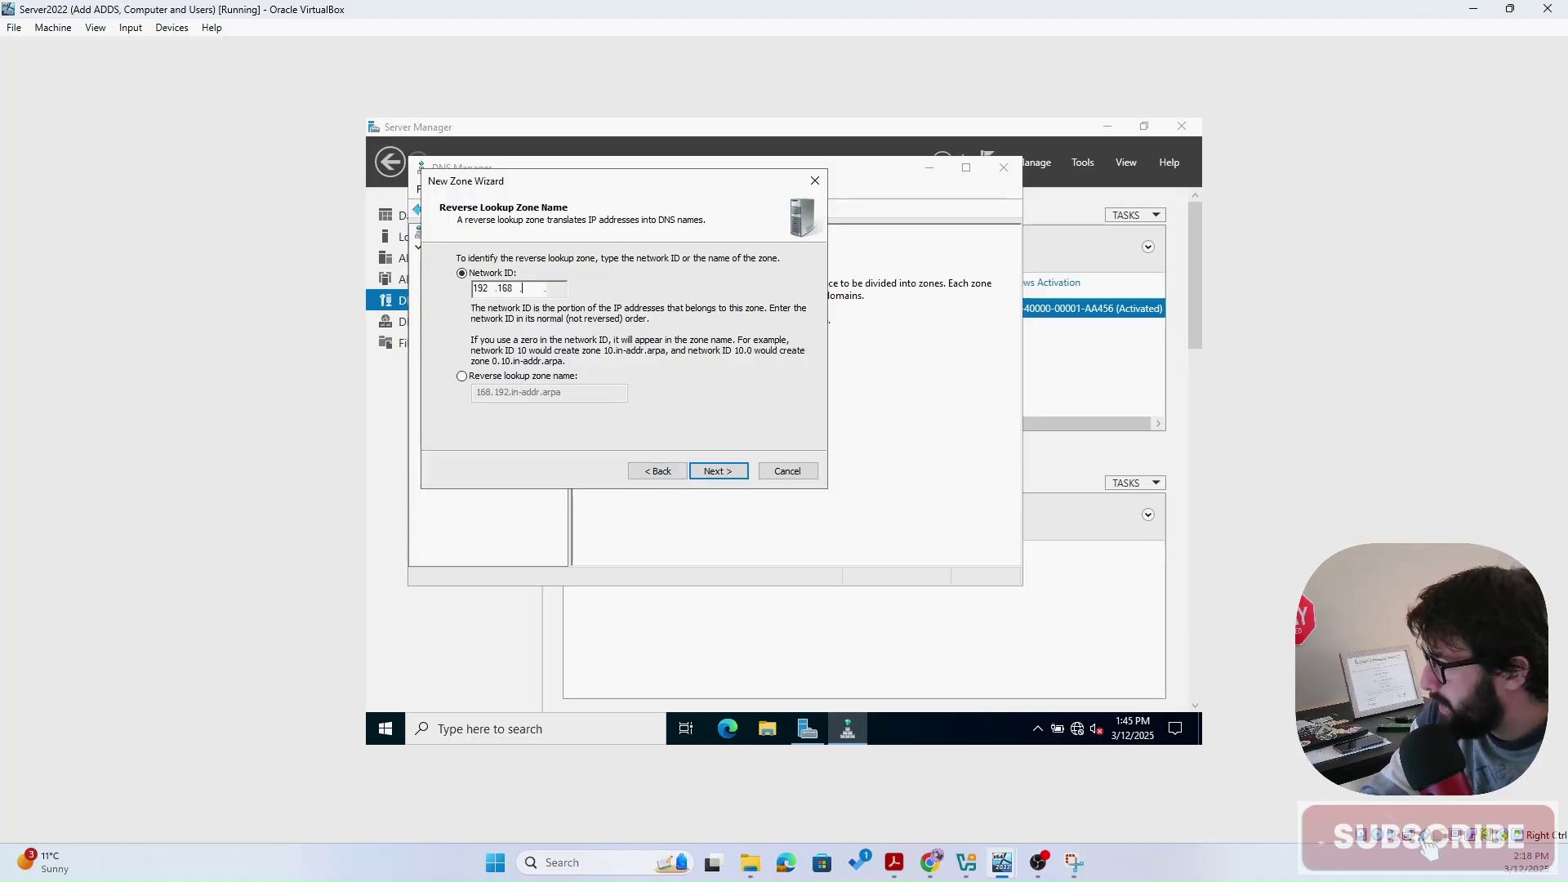
text(10)
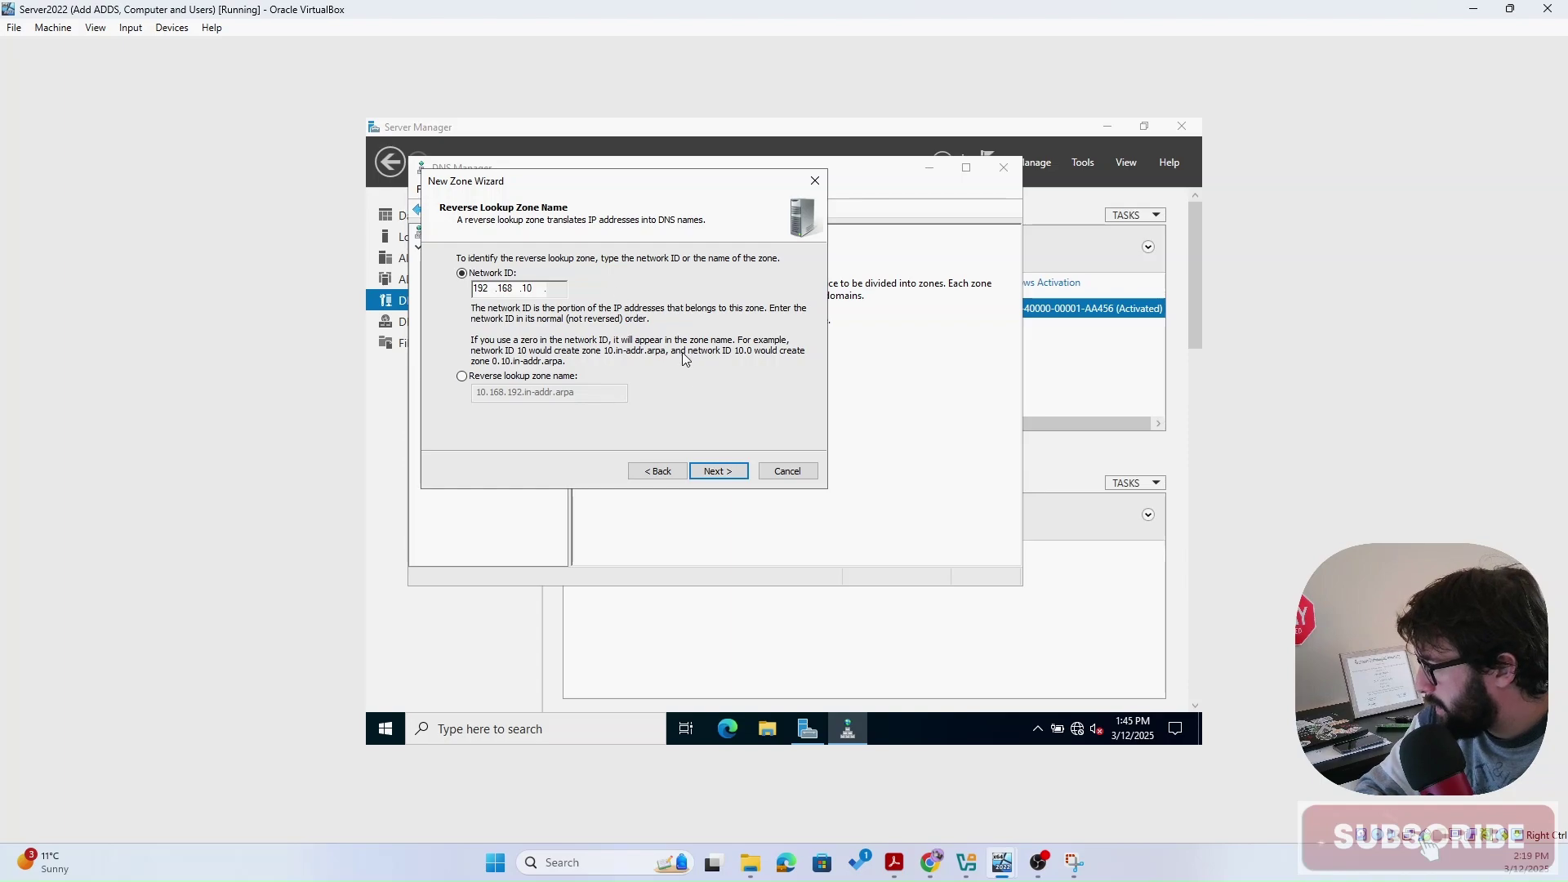
click(716, 472)
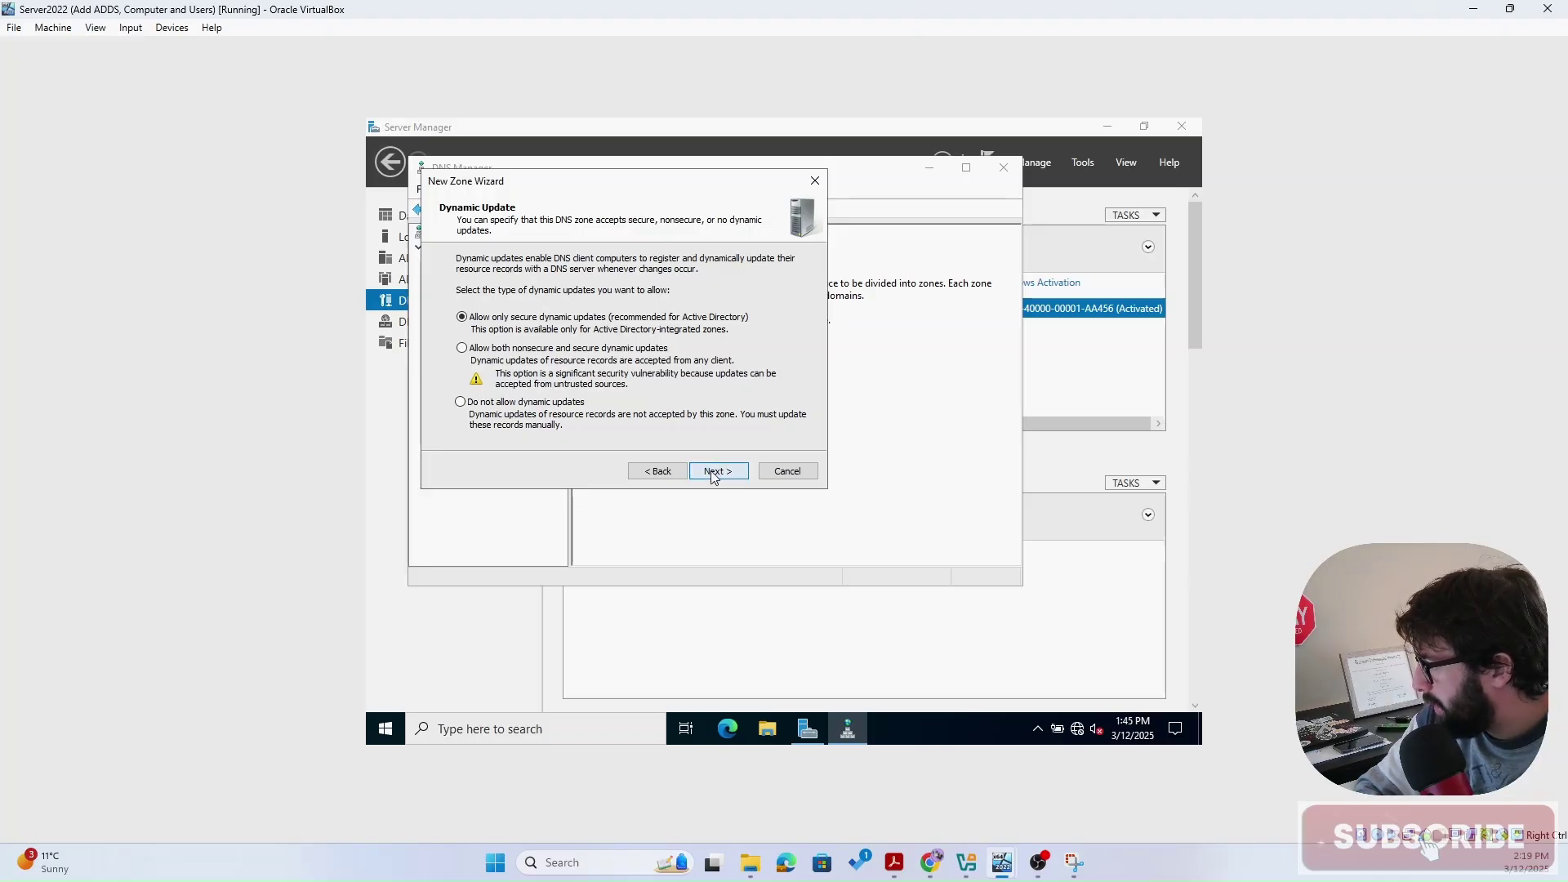
click(714, 476)
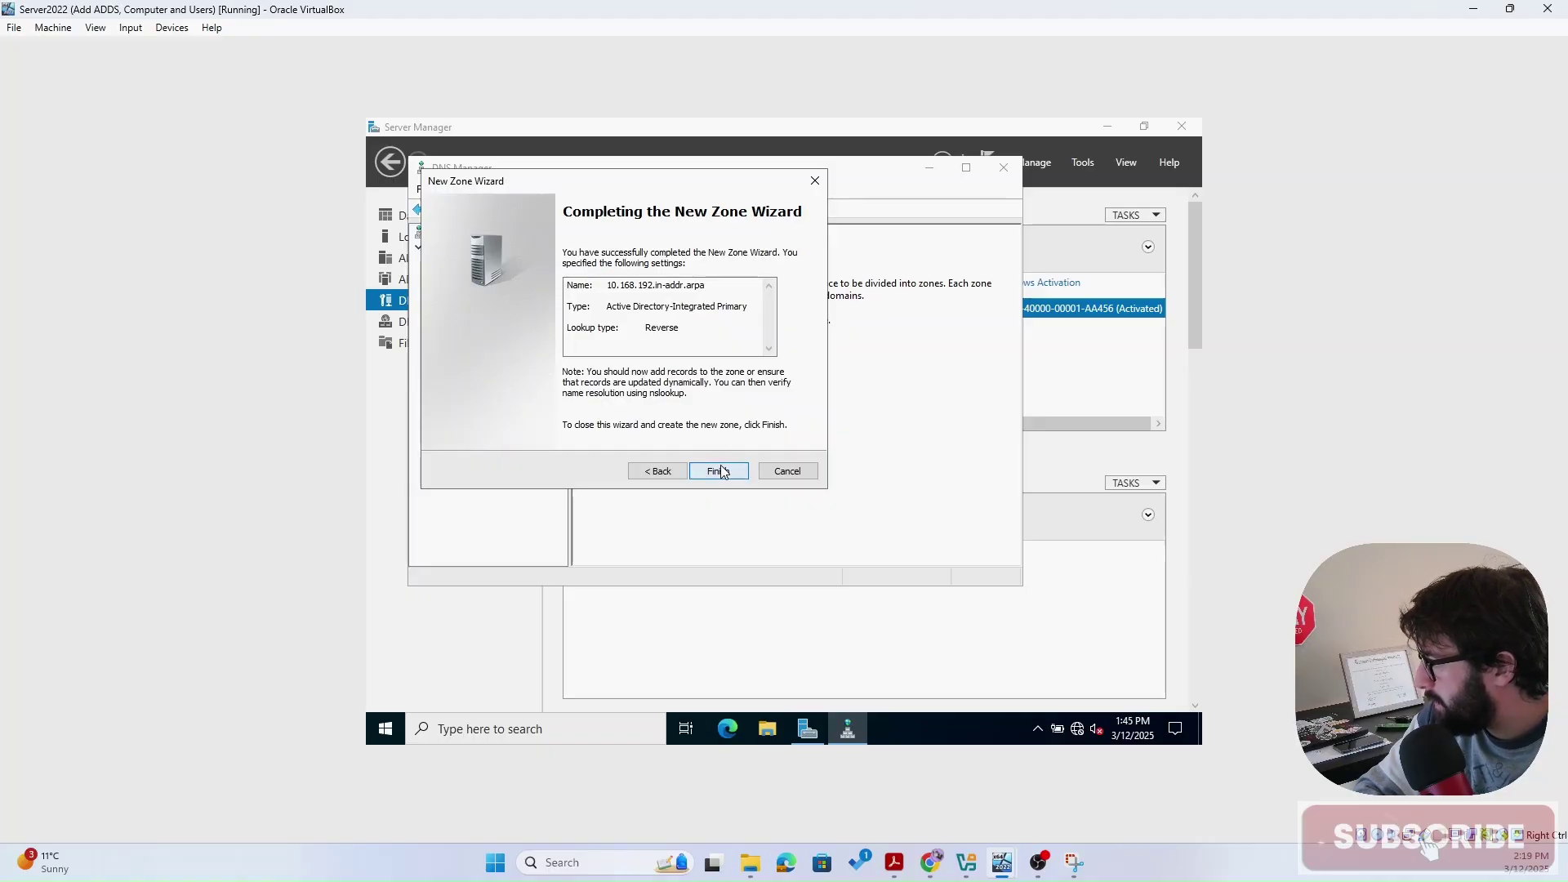
click(721, 472)
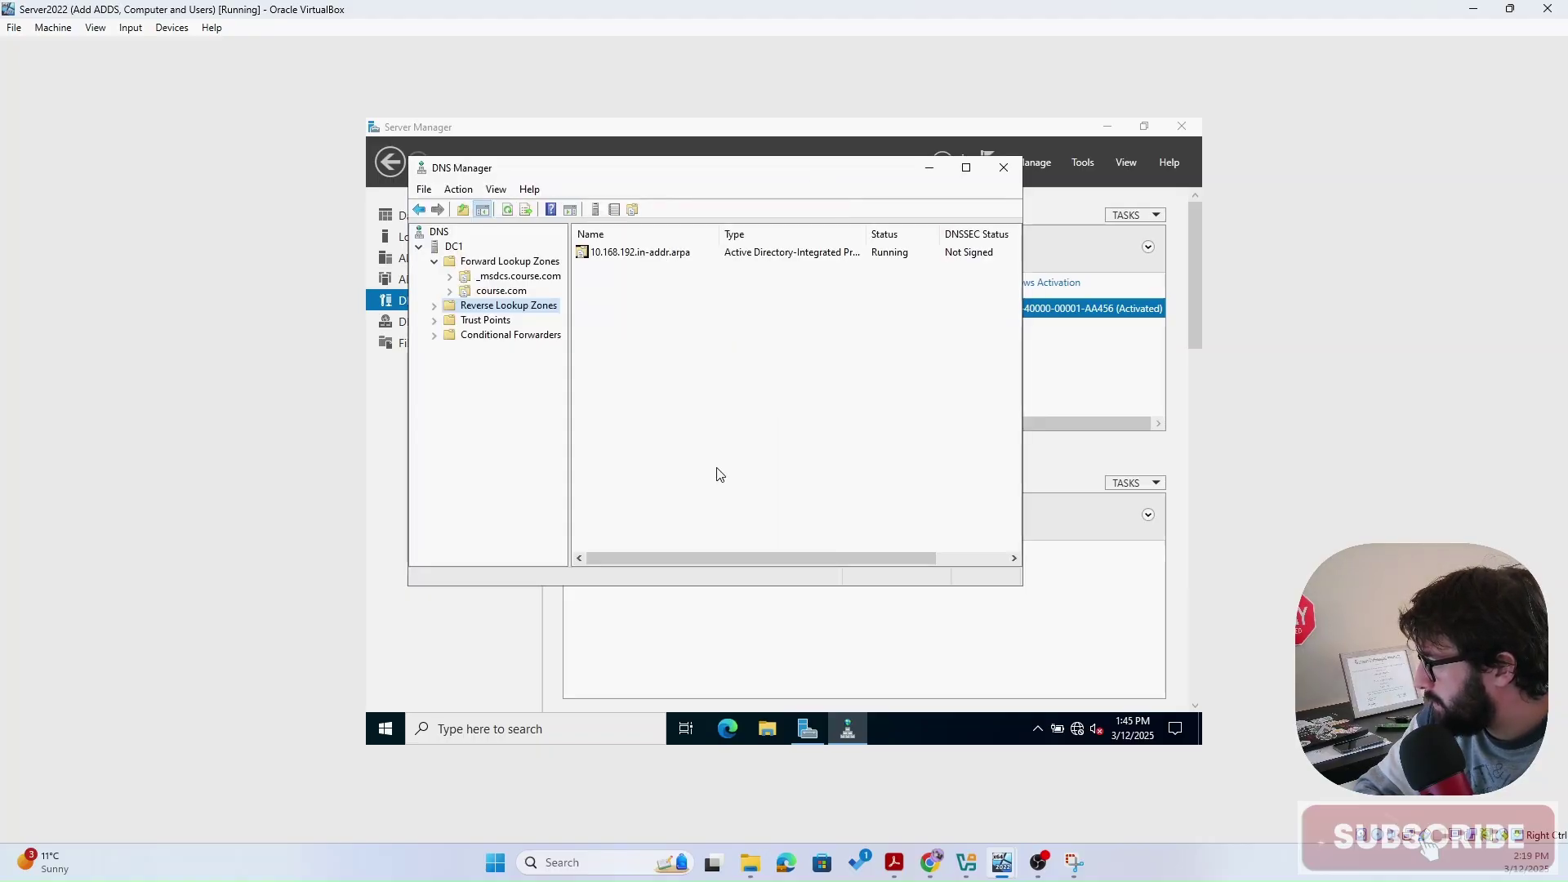
- Open a new Pointer (PTR) record in the 10.168.192.in-addr.arpa zone
double_click(507, 304)
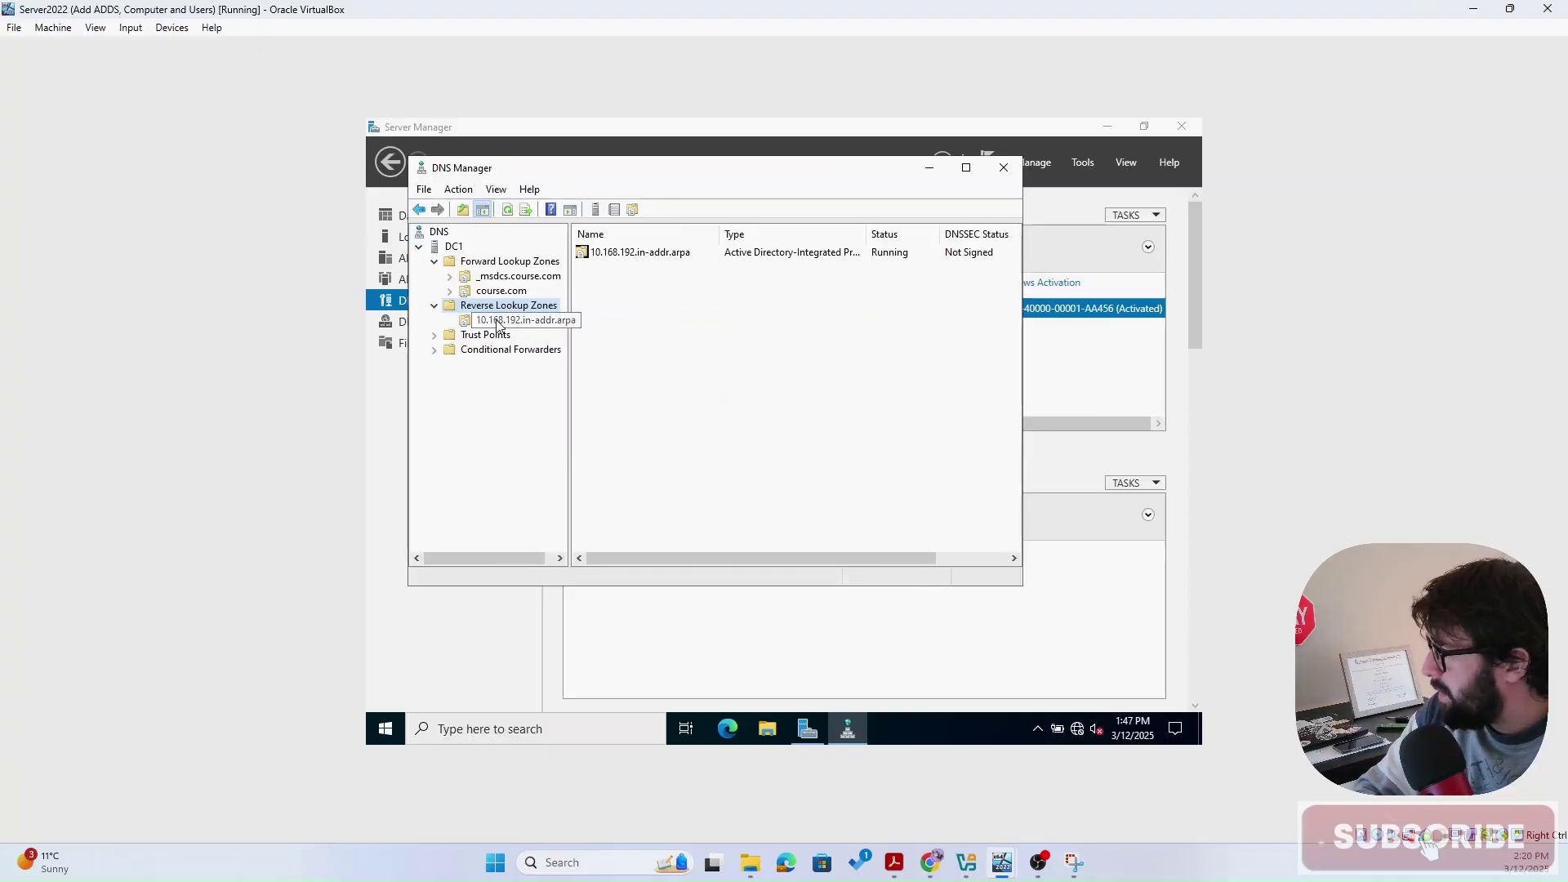
click(499, 322)
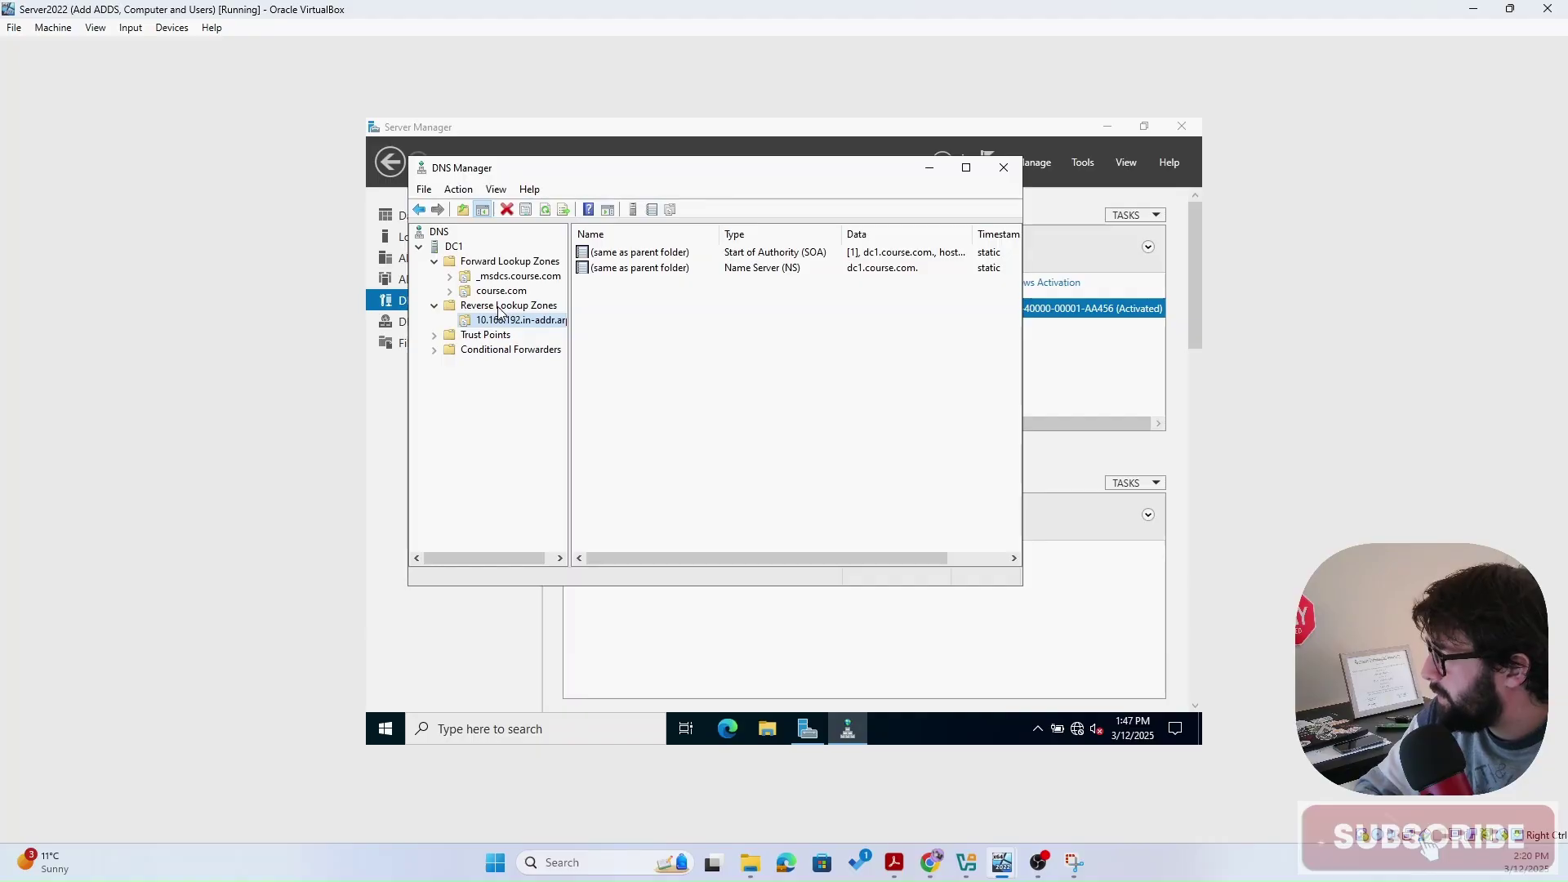
right_click(486, 324)
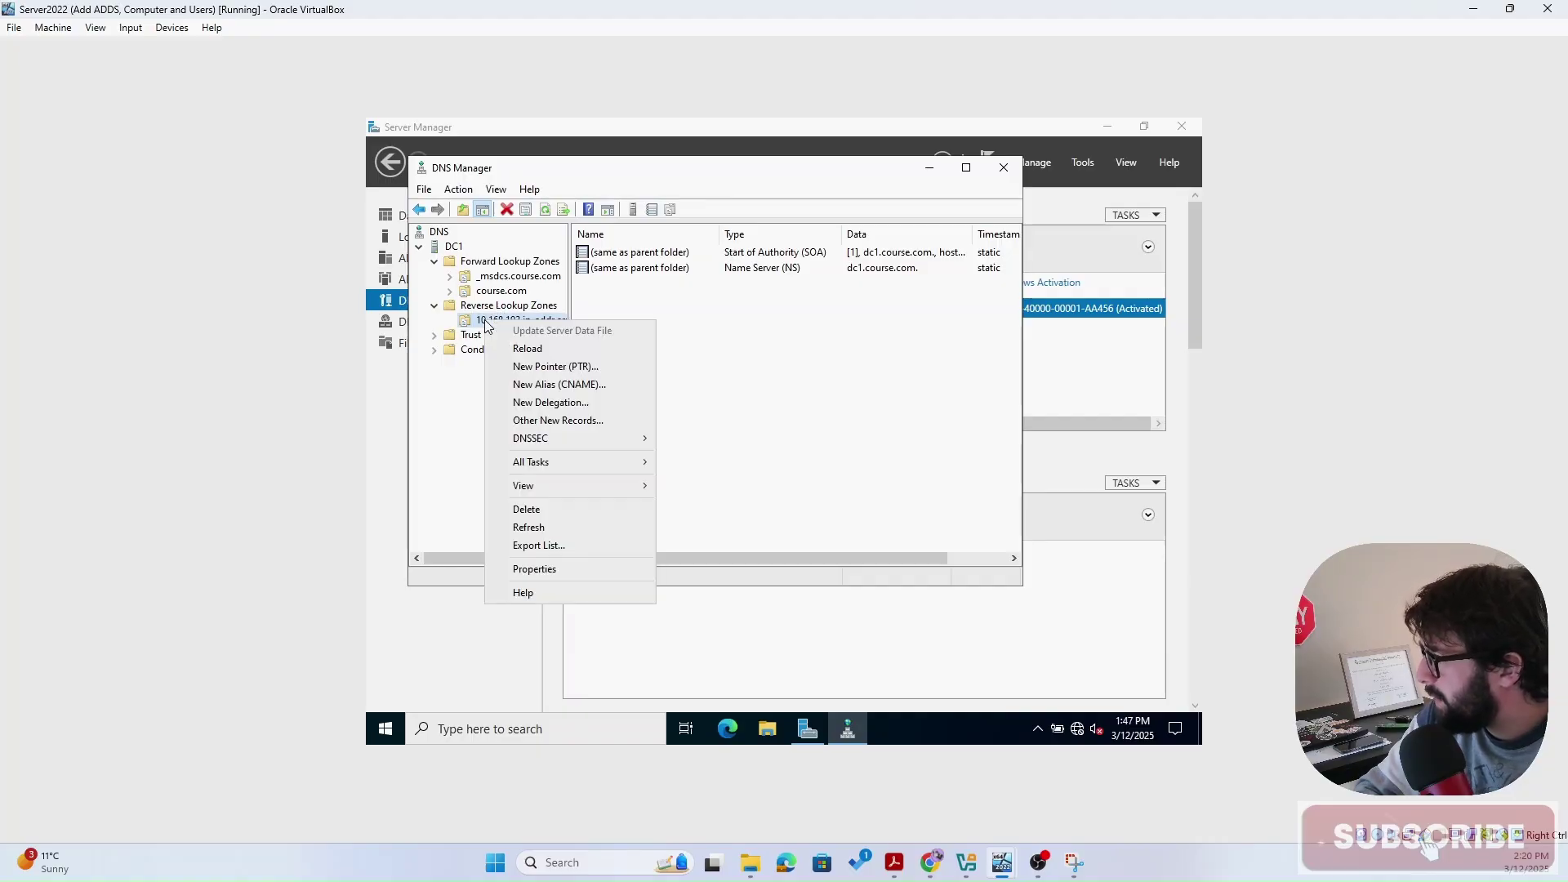
click(577, 367)
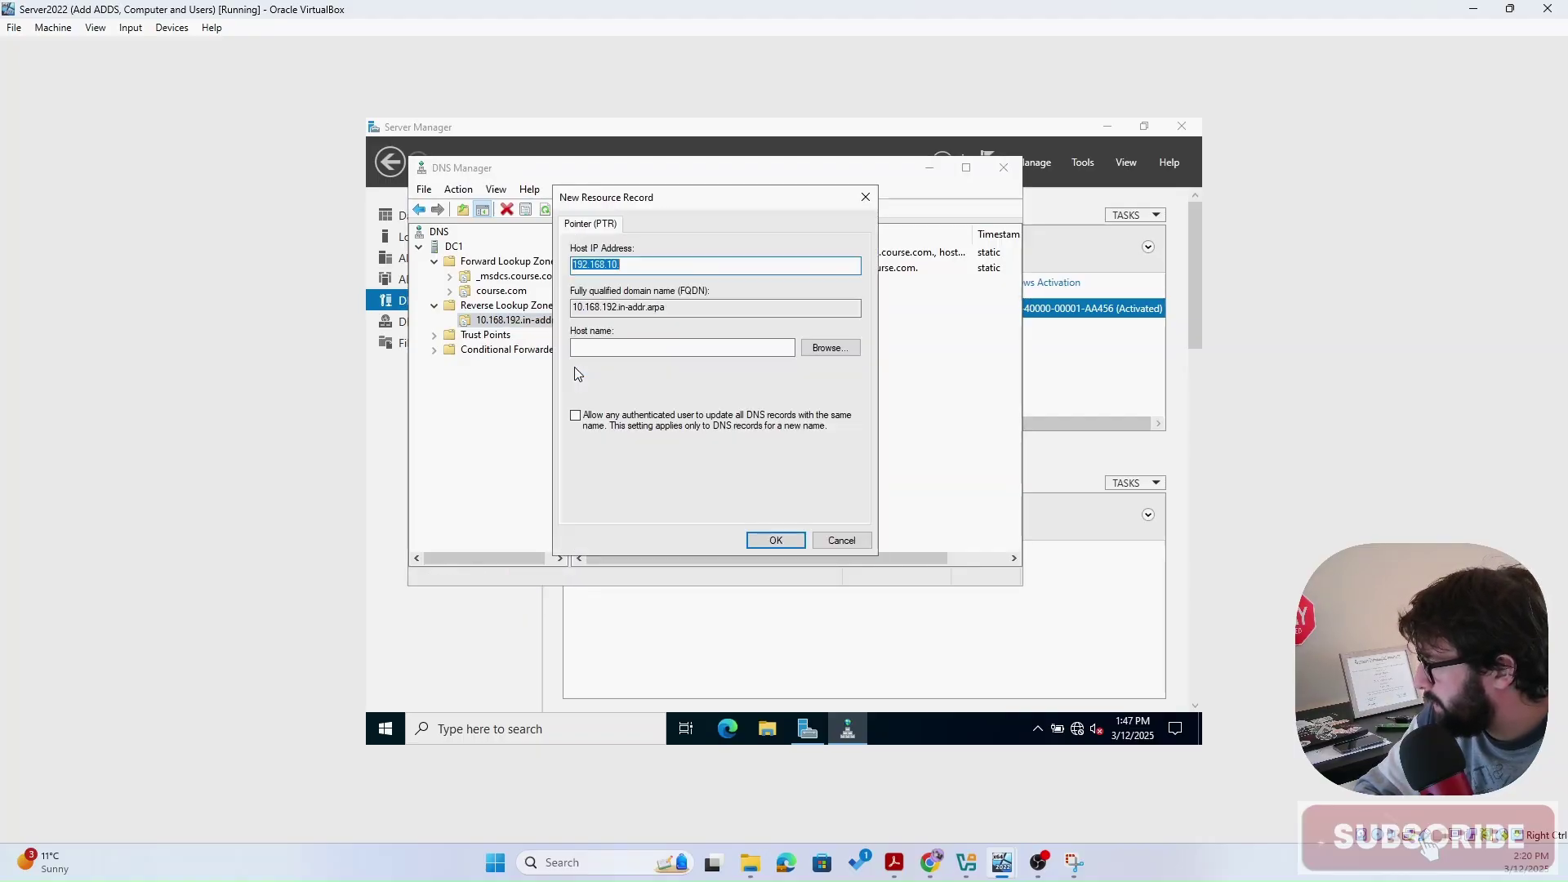
- Set the pointer's IP to 192.168.10.10 and host name to dc1.course.com
click(664, 266)
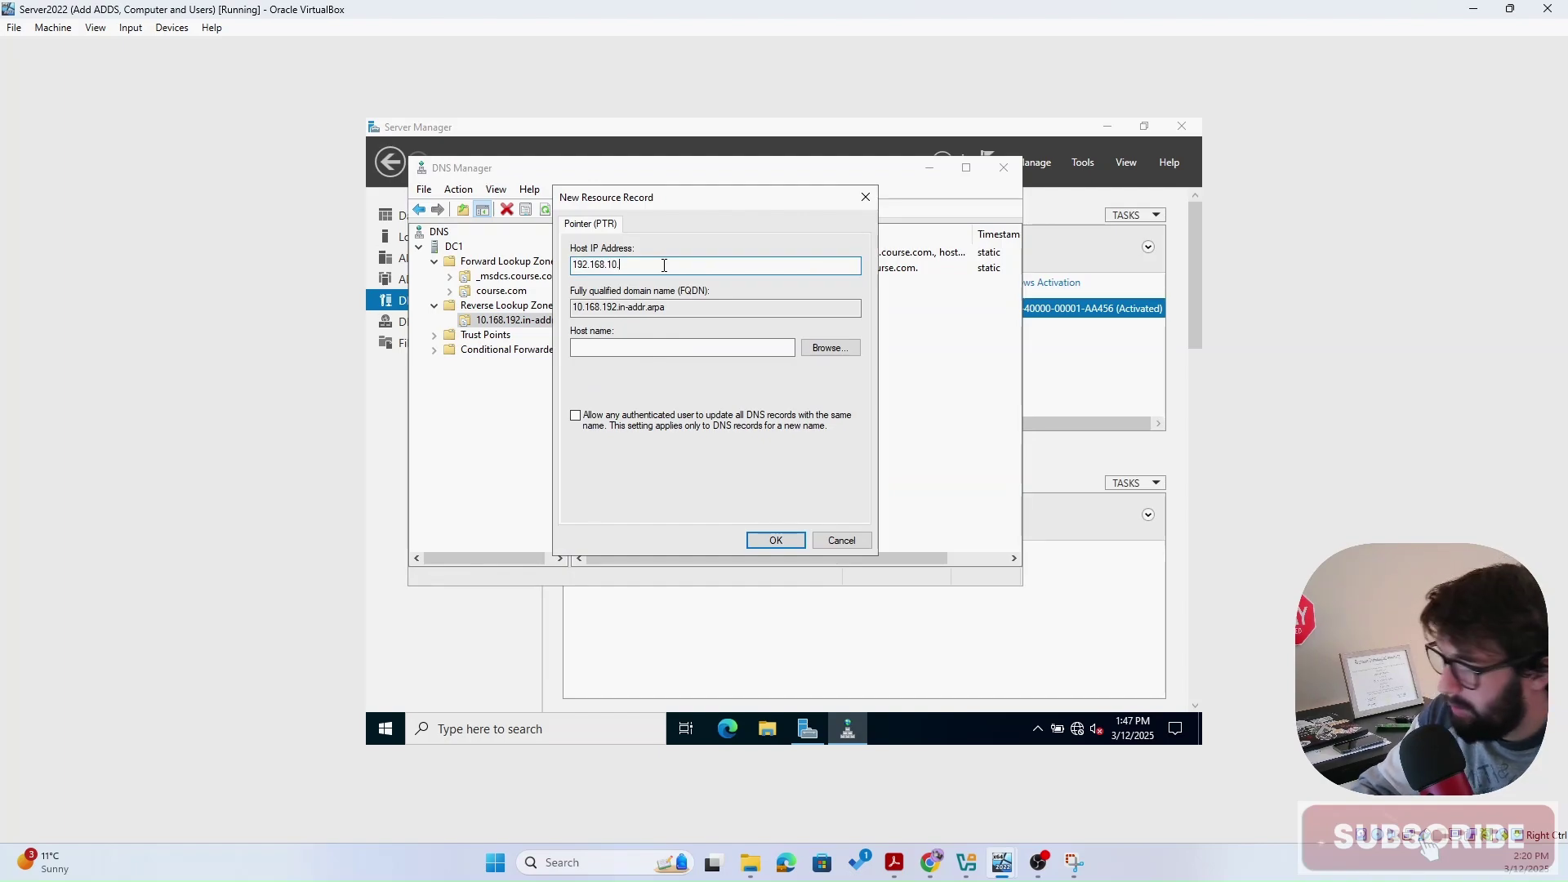
text(10)
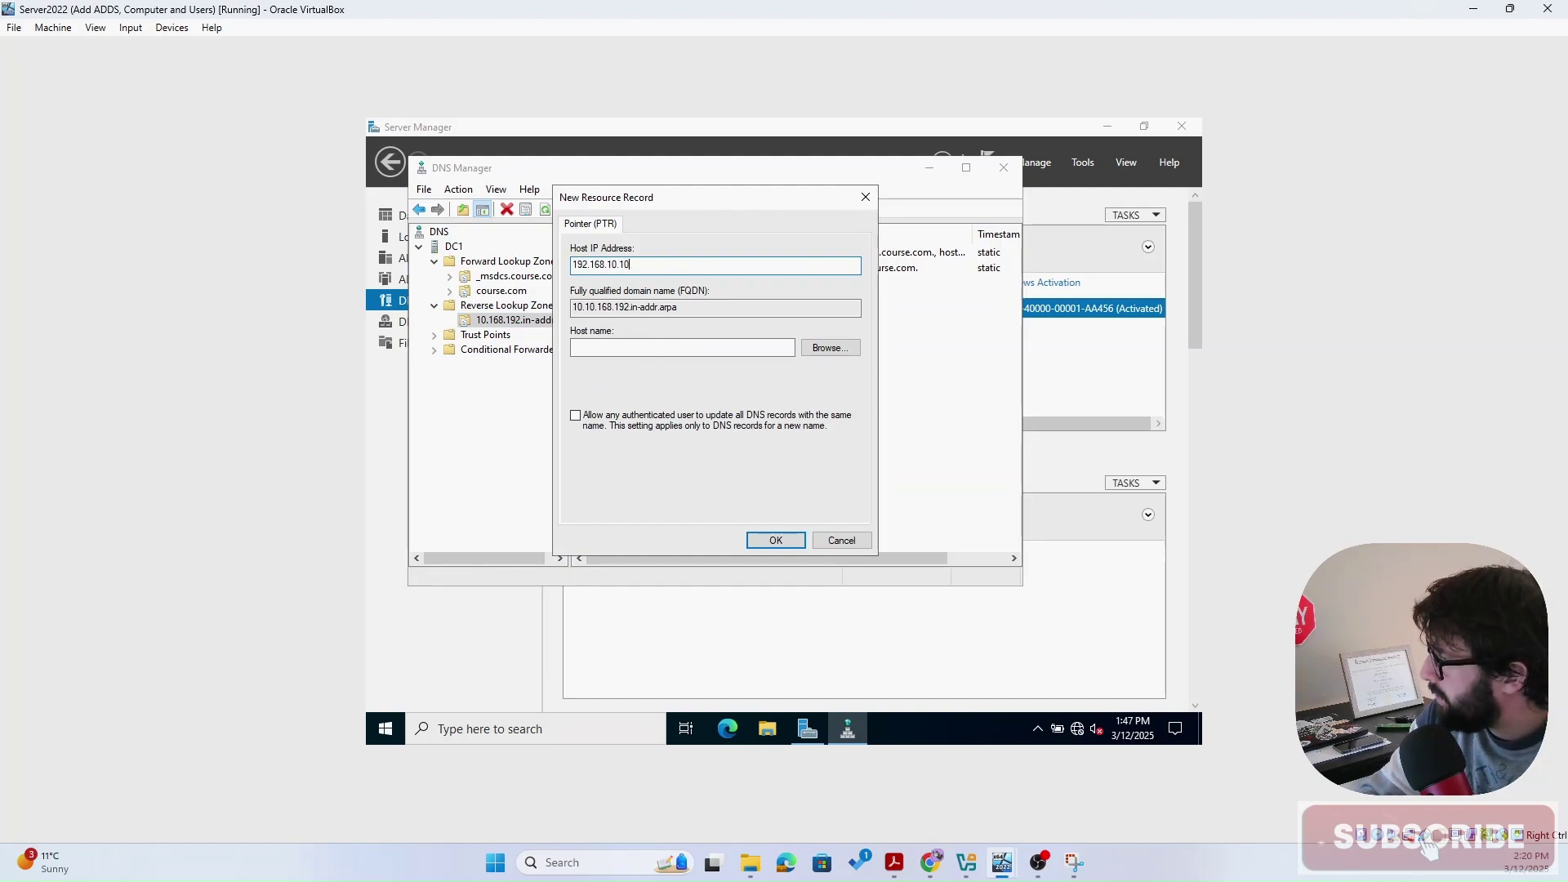
click(647, 349)
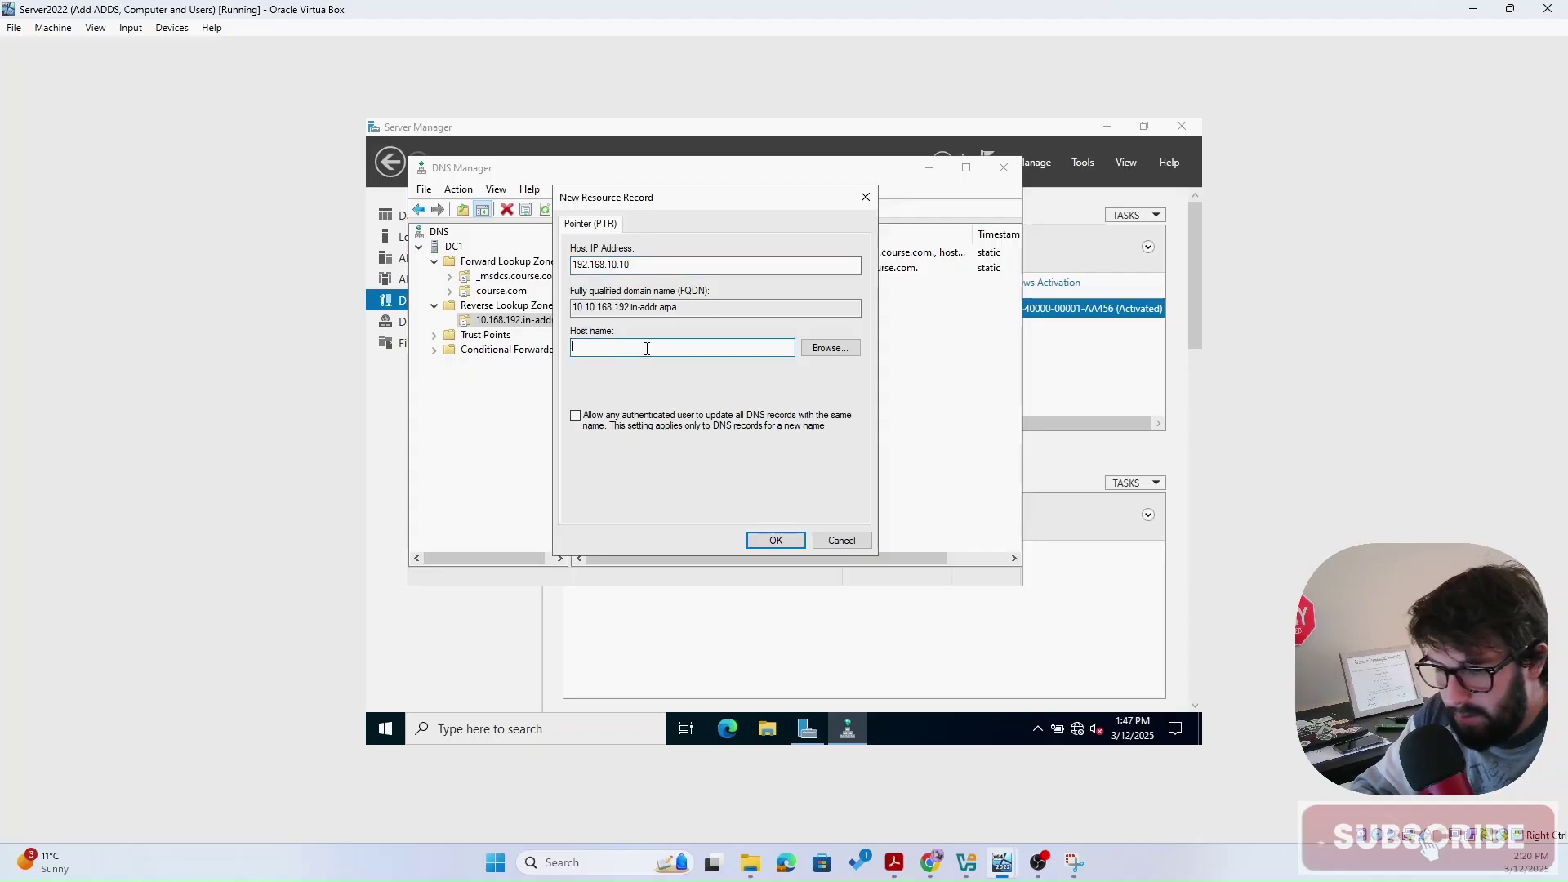
text(dc1)
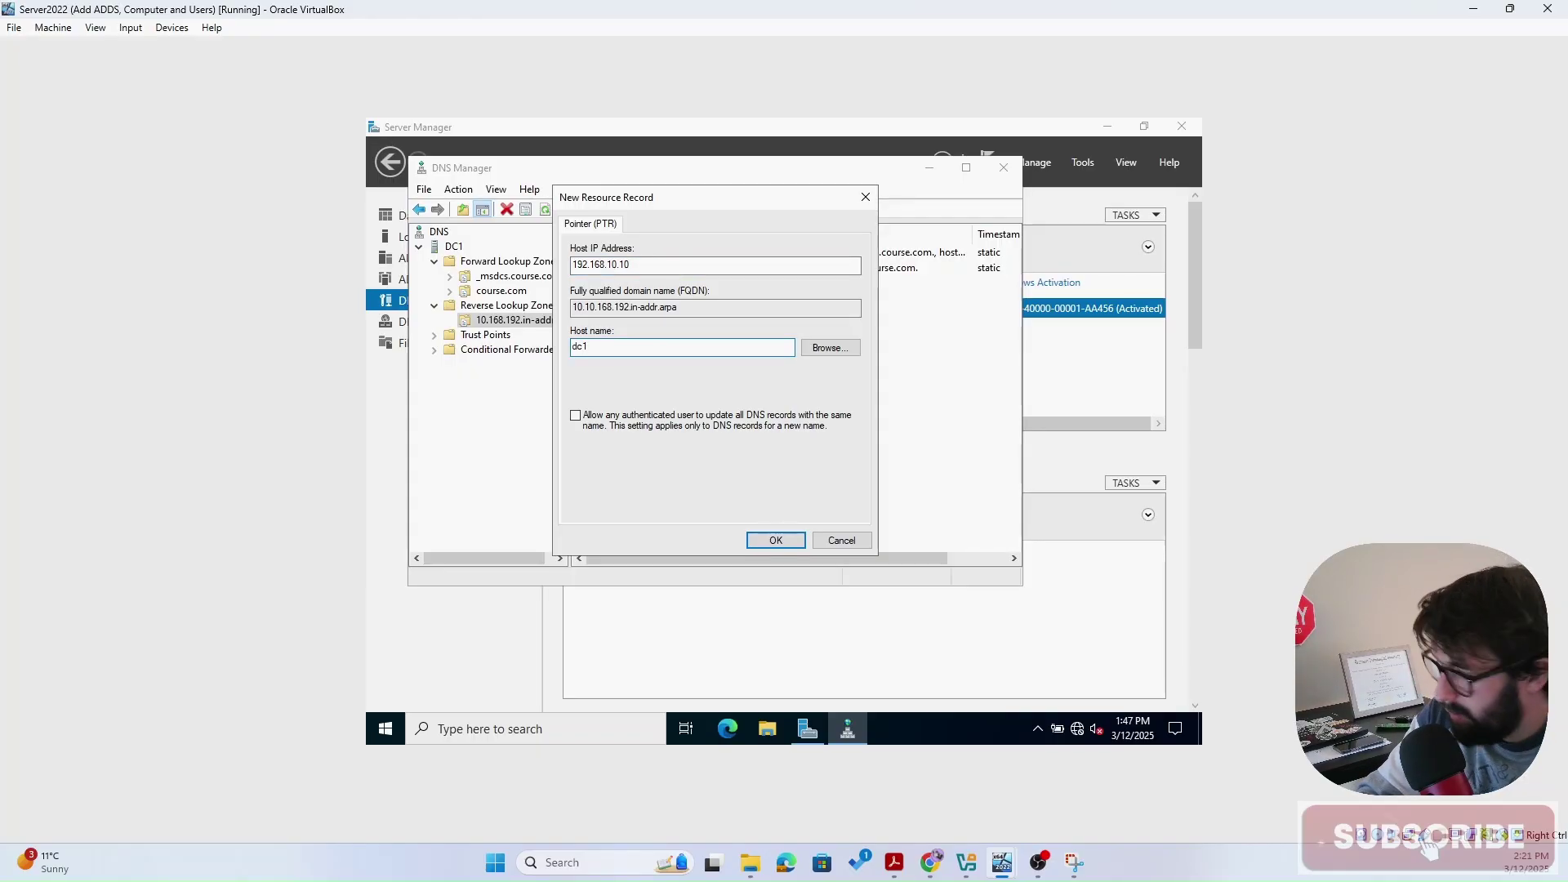
text(.cou)
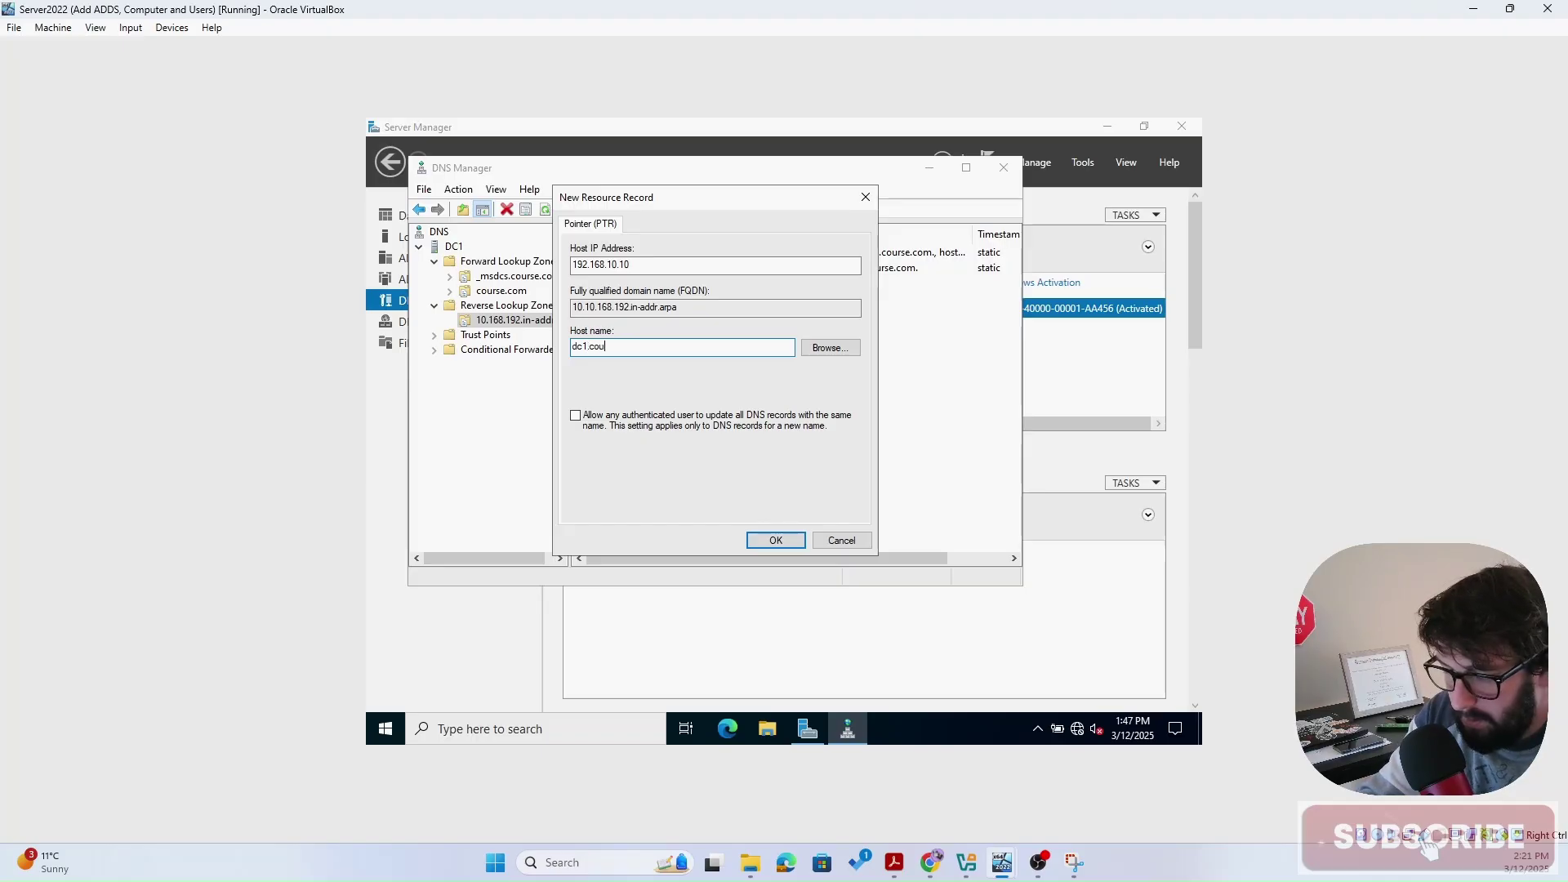
text(rse.)
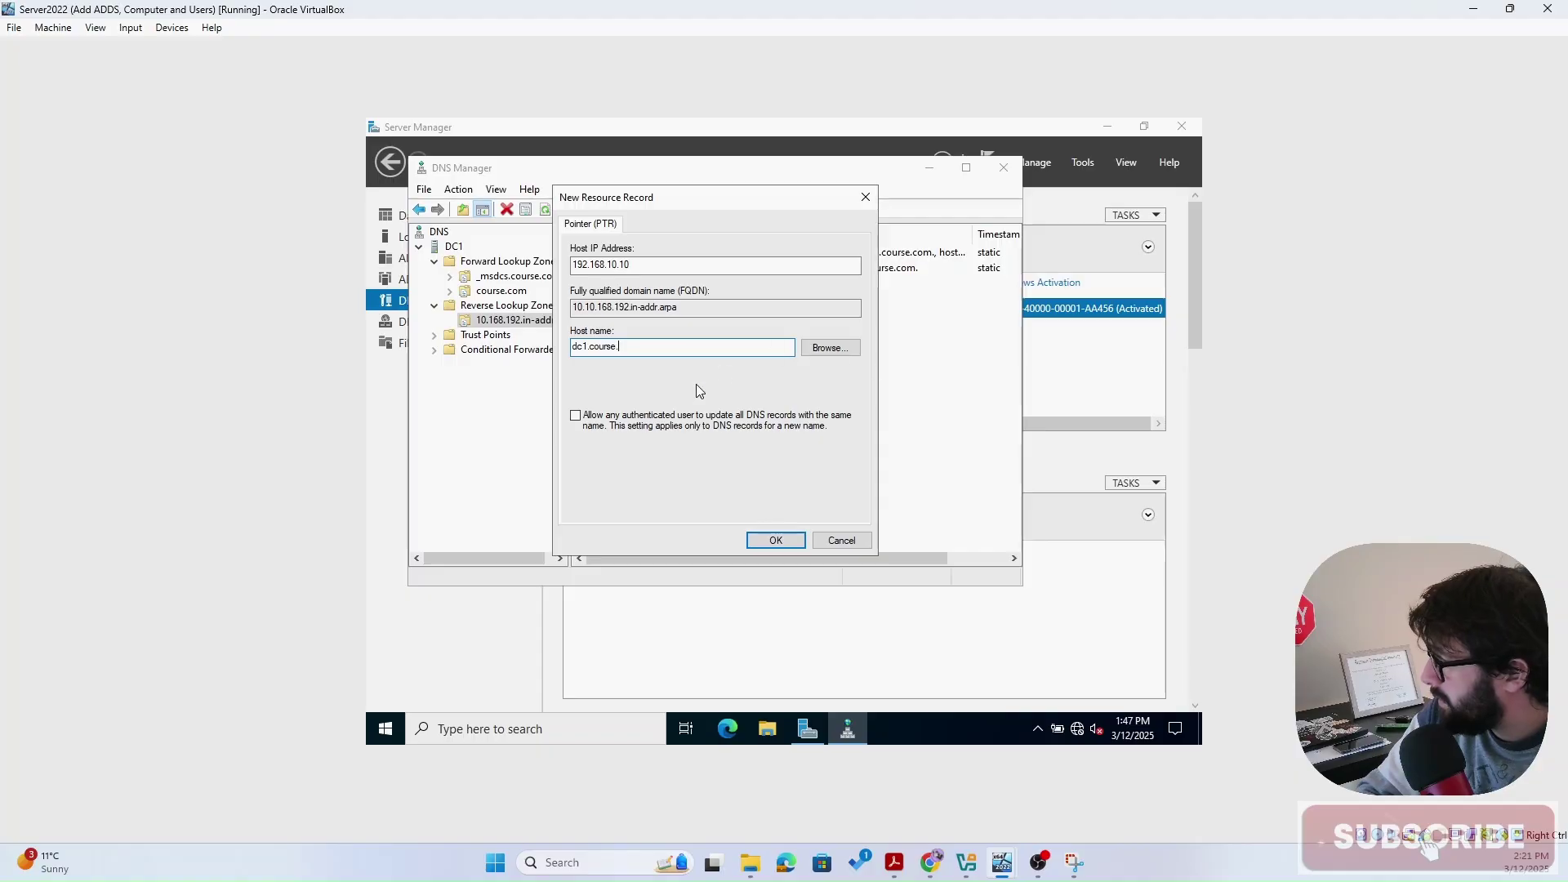
text(com)
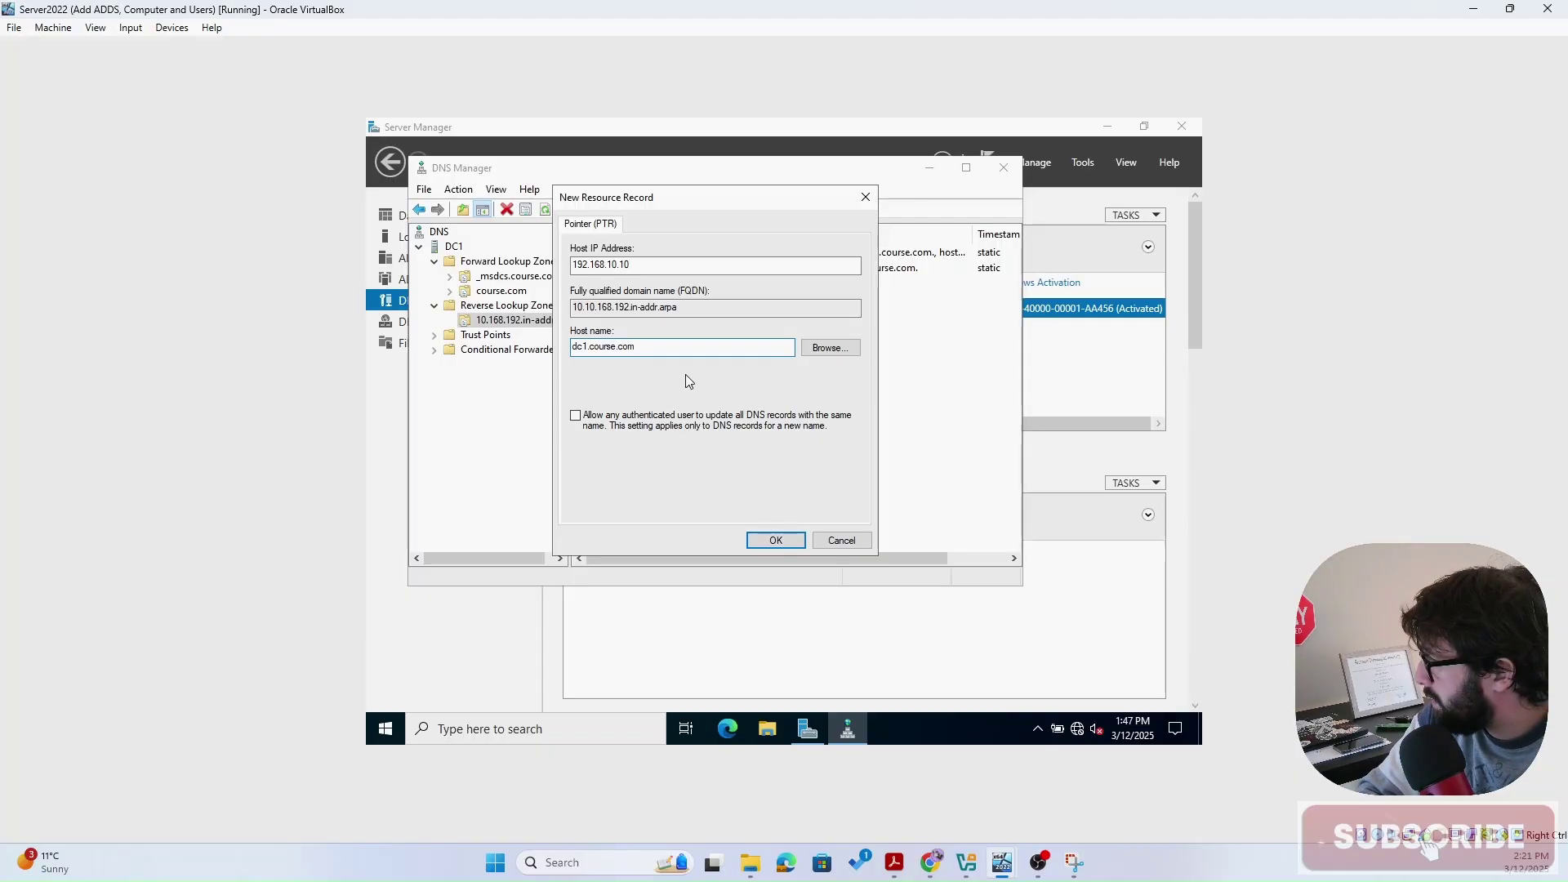
click(773, 541)
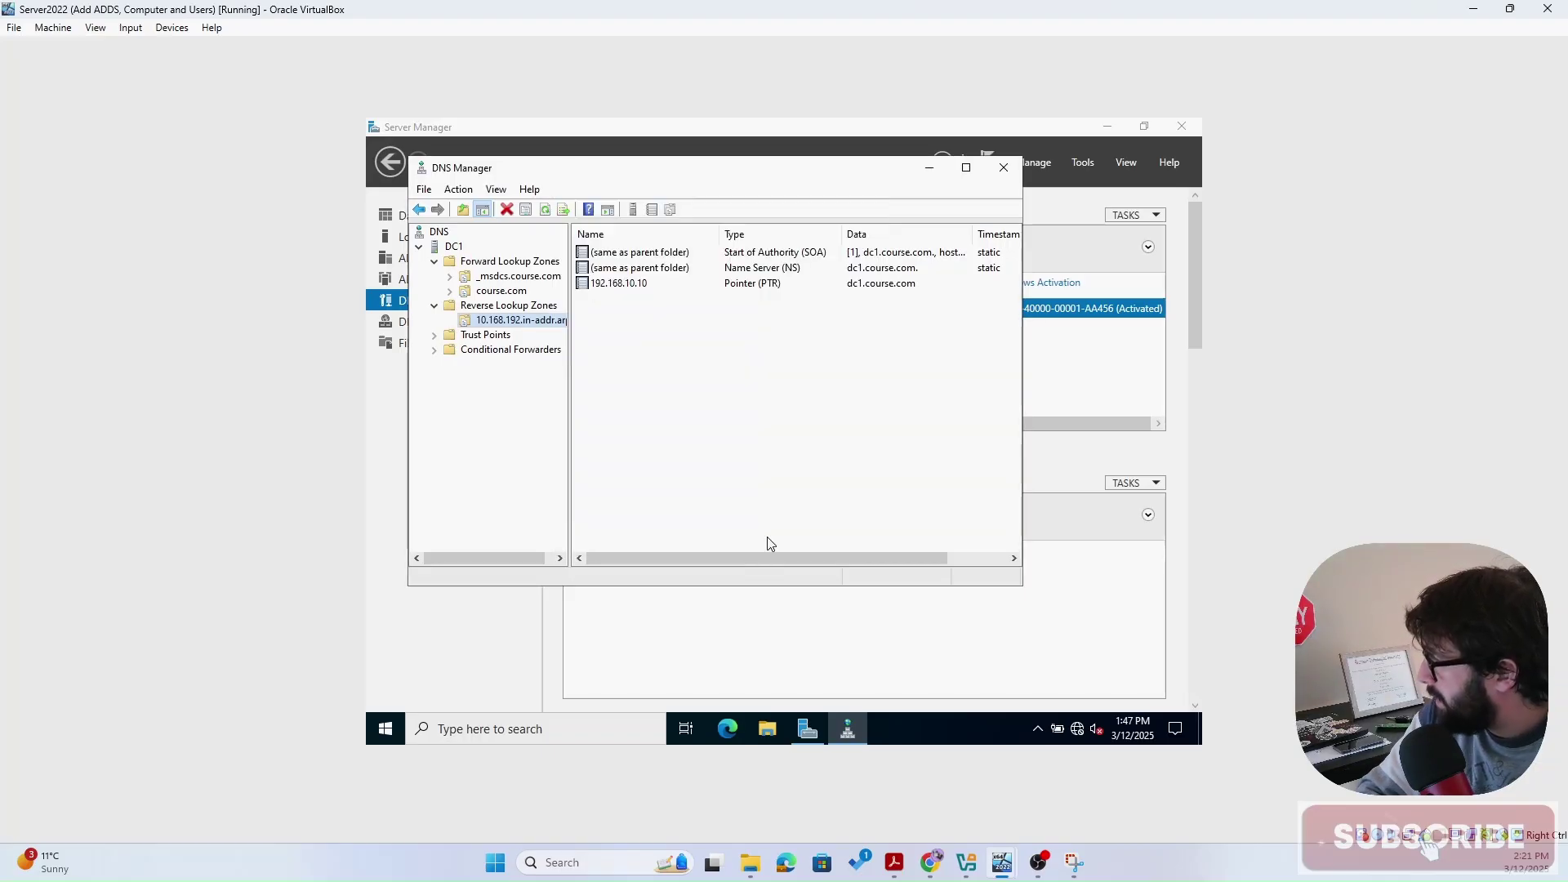